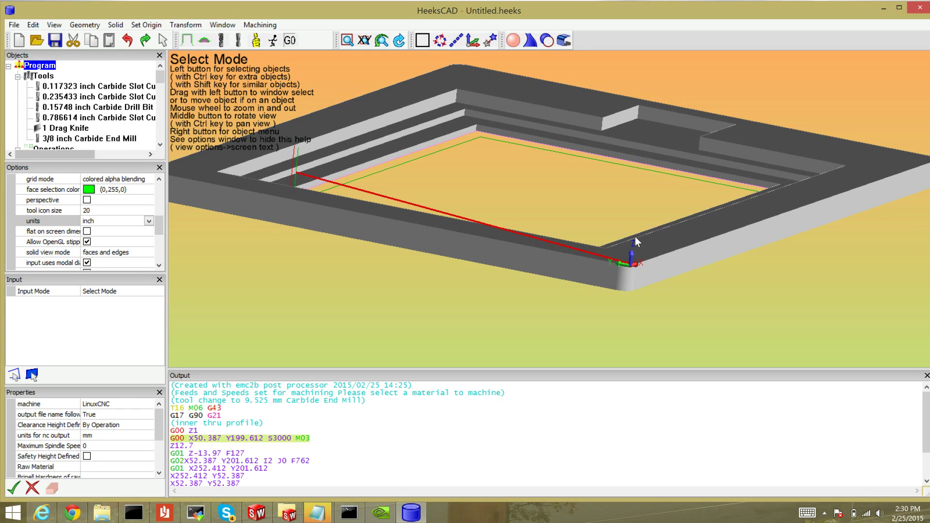
In Notepad's sampleNCcode.tap, change the G00 Z5.0 line to G01 Z5.0
{"action": "middle_click_drag", "start_coordinate": [635, 236], "coordinate": [569, 278]}
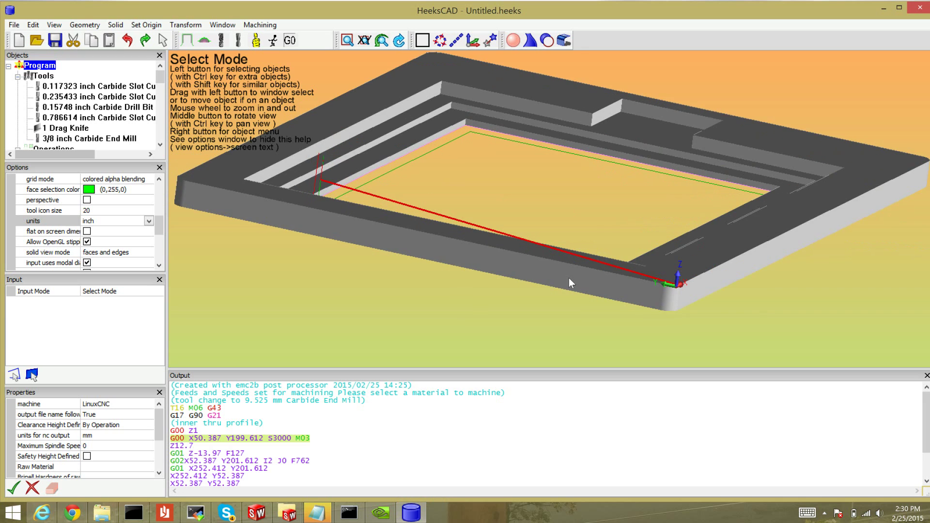
{"action": "mouse_move", "coordinate": [317, 511]}
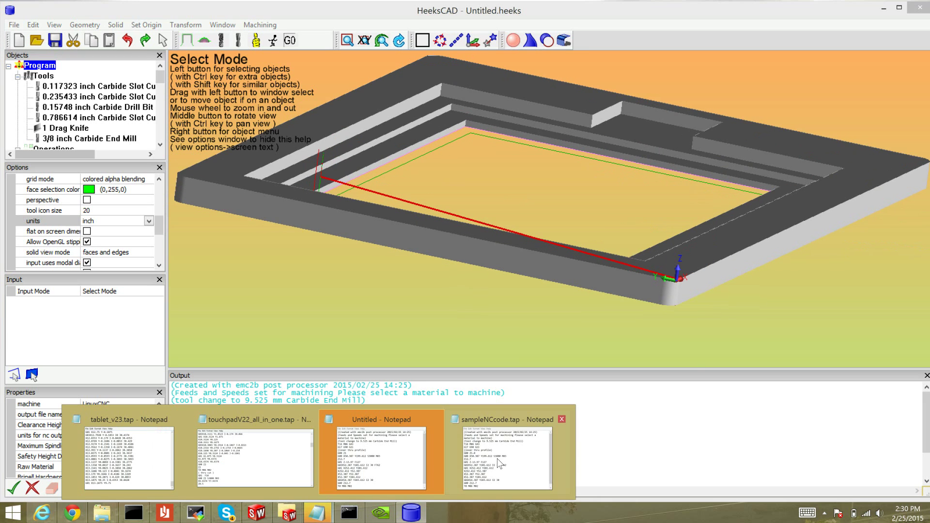
{"action": "left_click", "coordinate": [498, 460]}
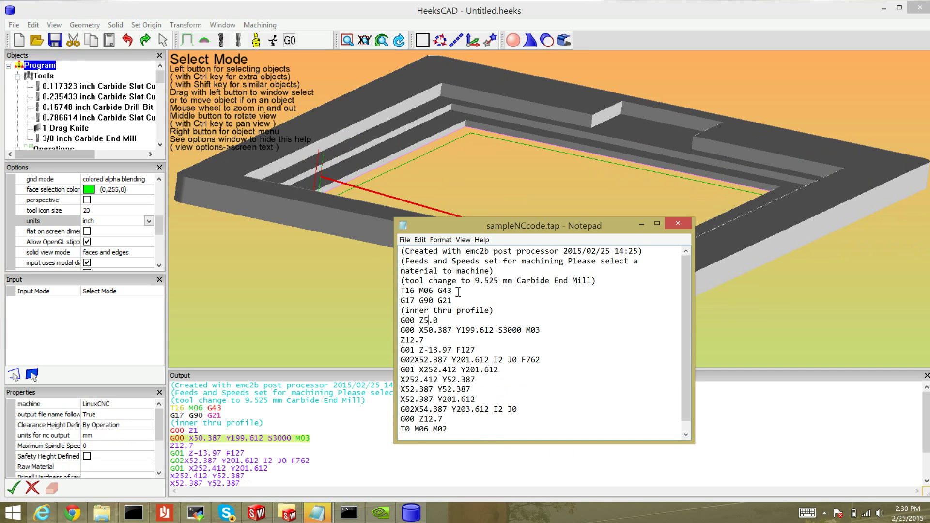
{"action": "left_click", "coordinate": [441, 319]}
{"action": "left_click_drag", "start_coordinate": [415, 320], "coordinate": [411, 320]}
{"action": "type", "text": "1"}
Save the code as "sampleNCcode.tap" in the cad files folder, replacing the existing file
{"action": "left_click", "coordinate": [405, 241]}
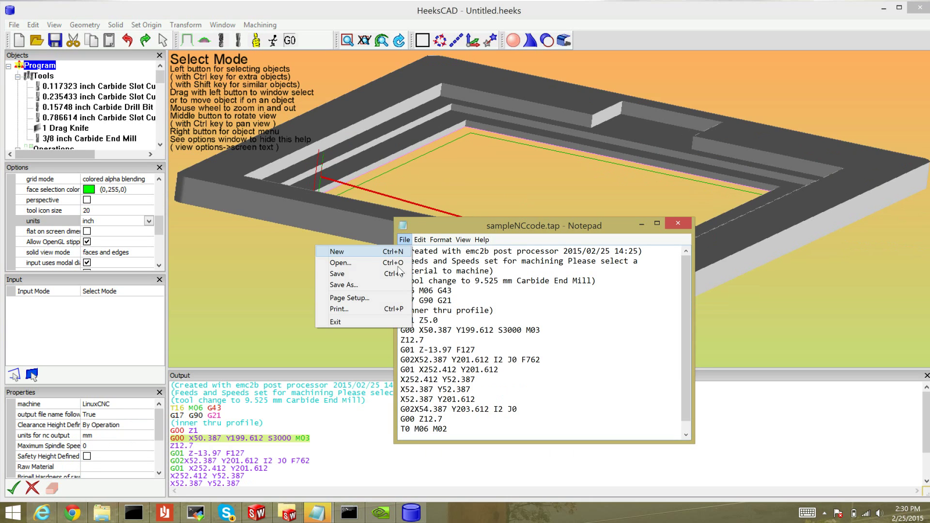
{"action": "left_click", "coordinate": [394, 284]}
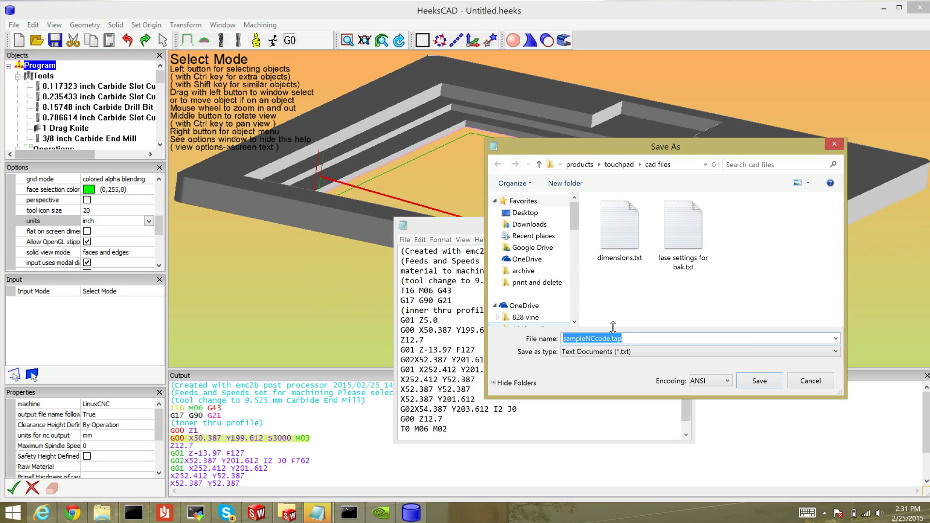
{"action": "left_click", "coordinate": [634, 338]}
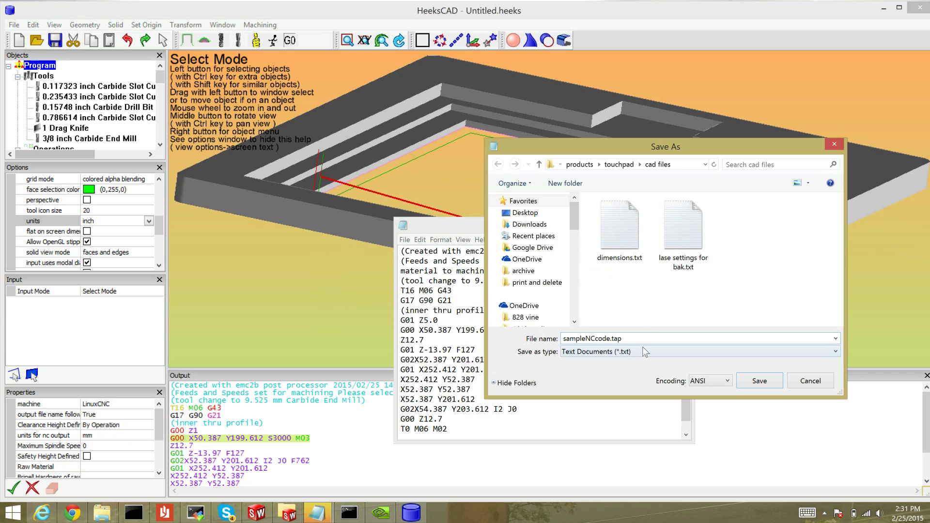
{"action": "type", "text": "\""}
{"action": "left_click", "coordinate": [759, 380]}
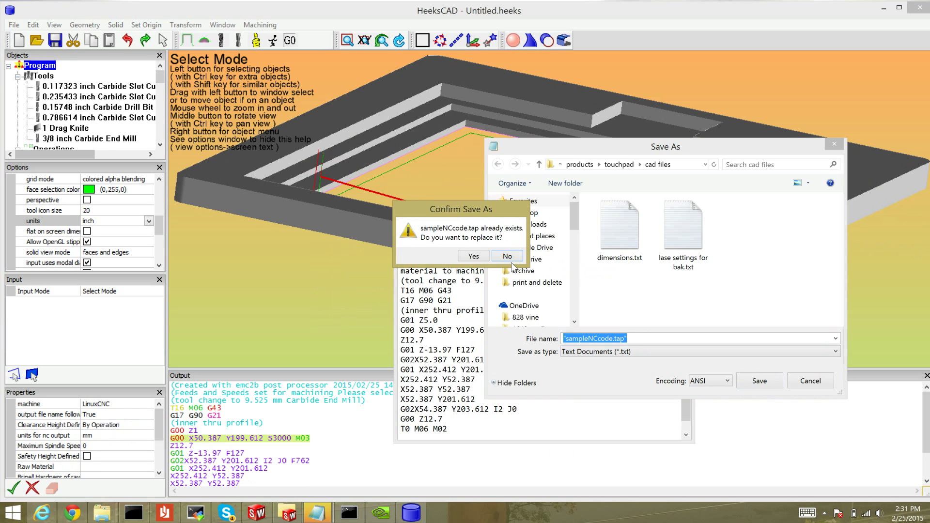
{"action": "left_click", "coordinate": [467, 256]}
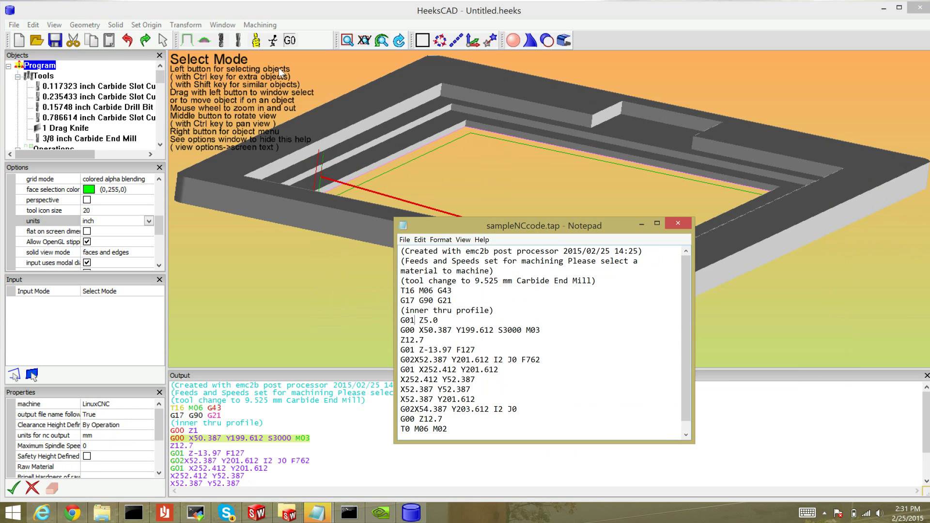
In HeeksCAD, load the edited sampleNCcode.tap through Machining > Open NC File
{"action": "left_click", "coordinate": [258, 27]}
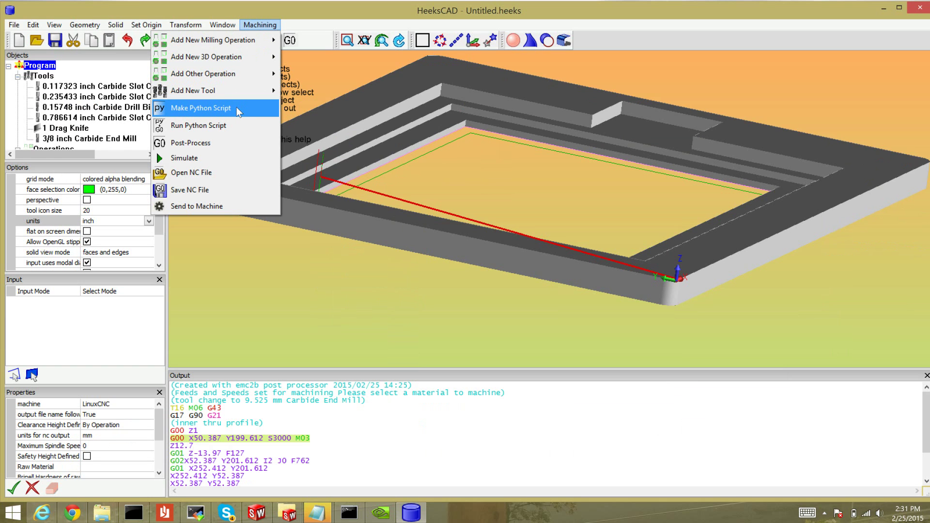
{"action": "left_click", "coordinate": [824, 512]}
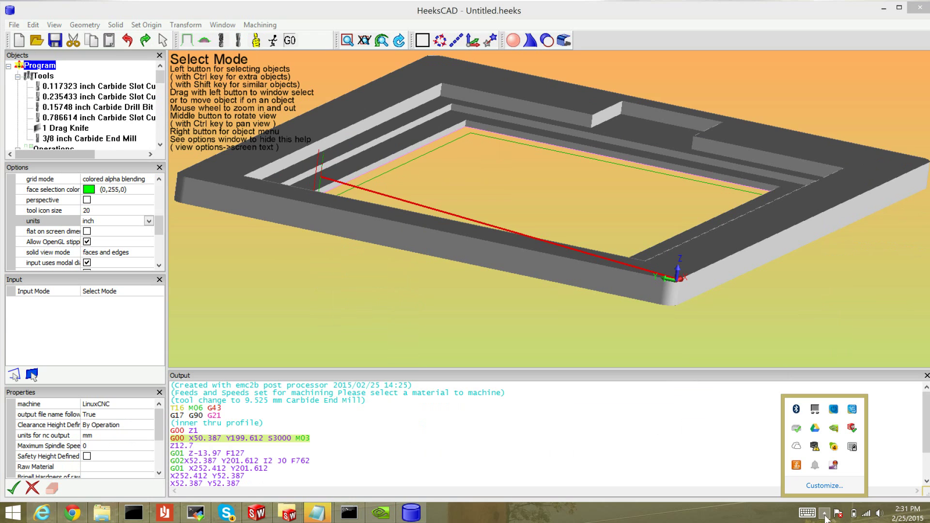
{"action": "right_click", "coordinate": [831, 467]}
{"action": "left_click", "coordinate": [651, 412]}
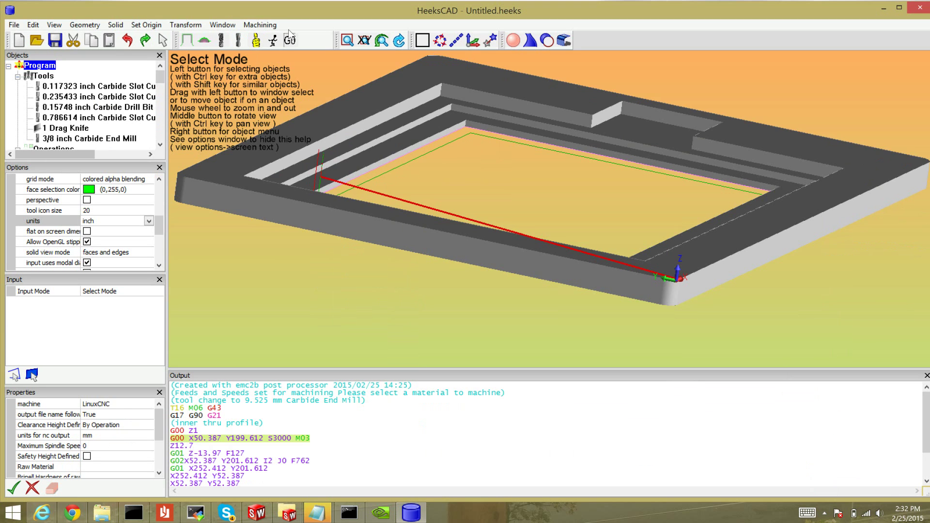
{"action": "left_click", "coordinate": [261, 25]}
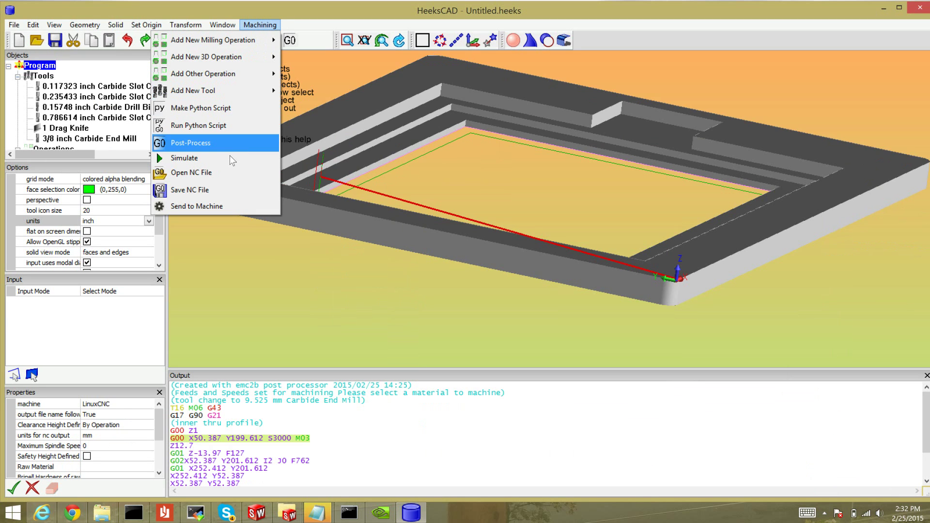
{"action": "left_click", "coordinate": [220, 165]}
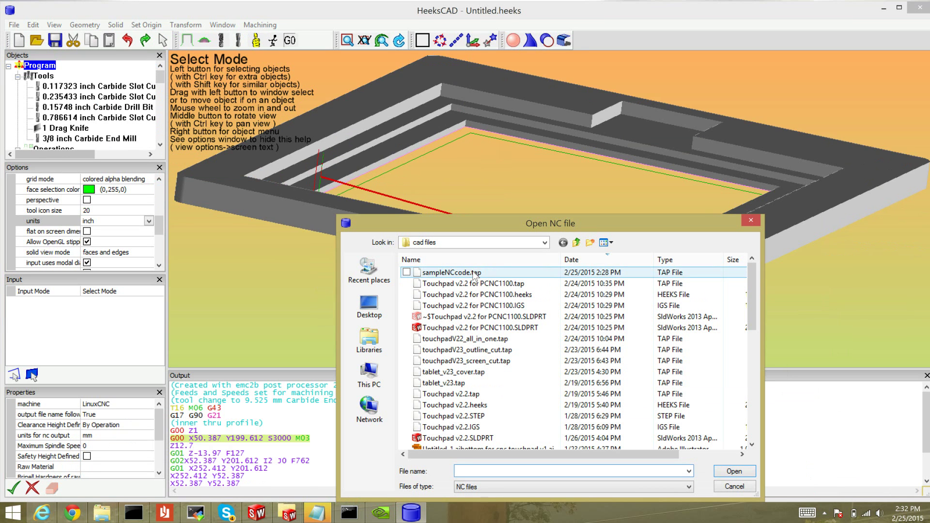
{"action": "double_click", "coordinate": [473, 275]}
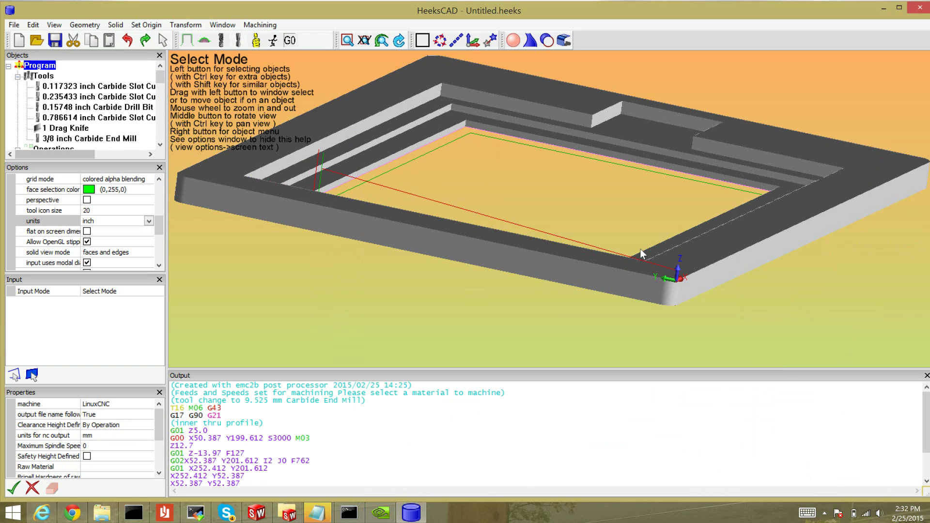
{"action": "scroll", "coordinate": [699, 245], "scroll_direction": "up", "scroll_amount": 6}
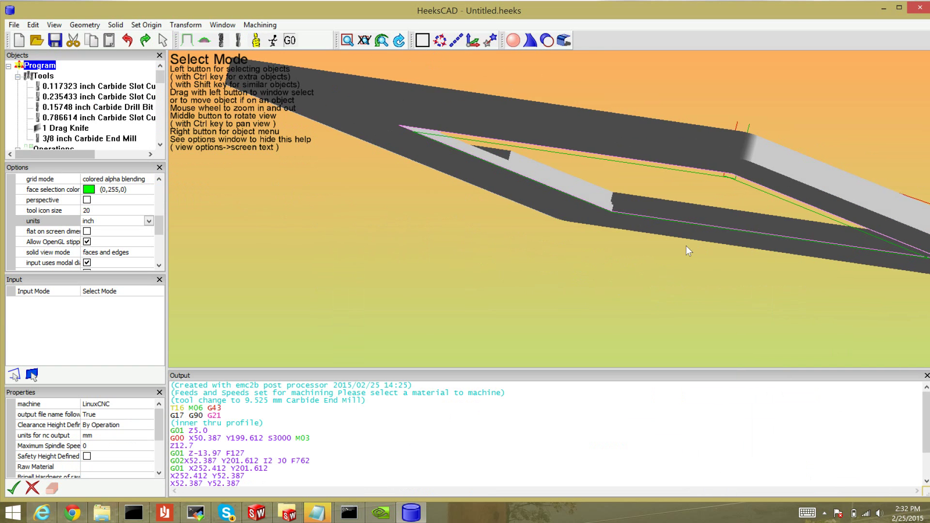
{"action": "scroll", "coordinate": [686, 251], "scroll_direction": "down", "scroll_amount": 6}
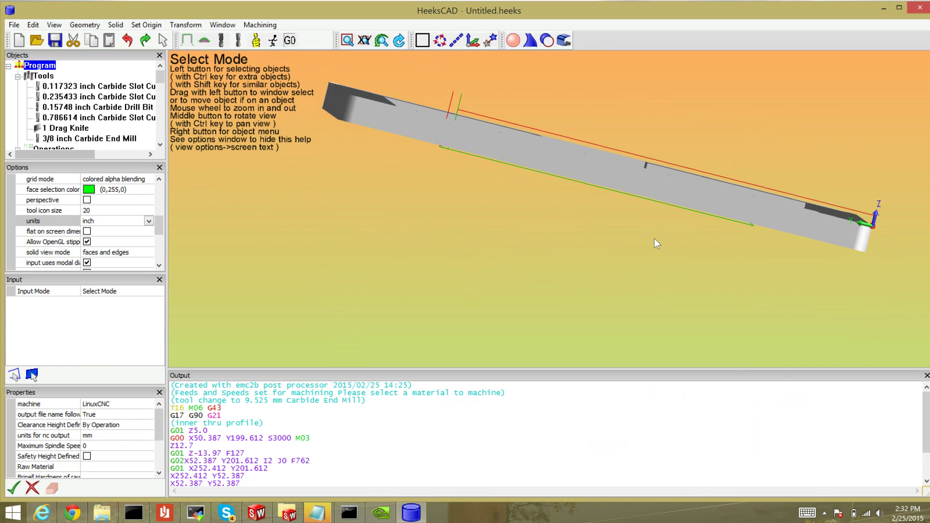
{"action": "middle_click_drag", "start_coordinate": [653, 239], "coordinate": [662, 249]}
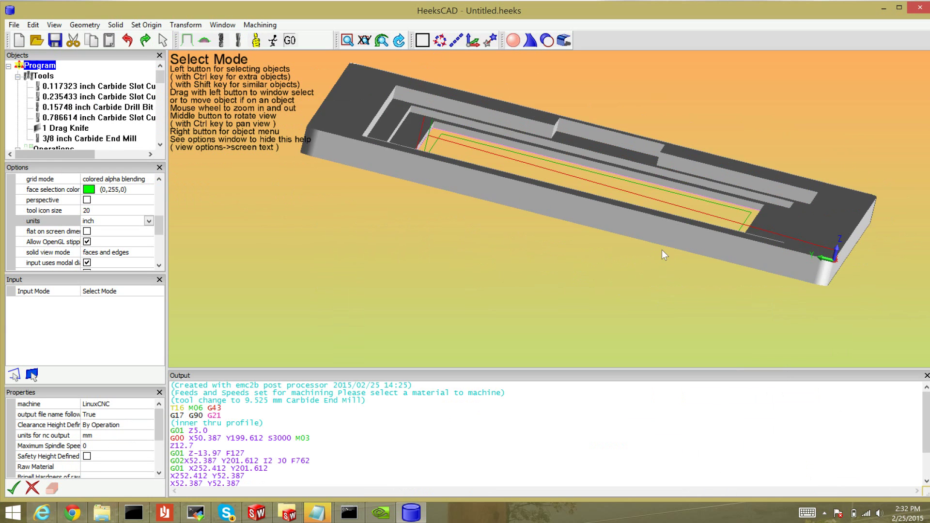
{"action": "scroll", "coordinate": [661, 249], "scroll_direction": "up", "scroll_amount": 4}
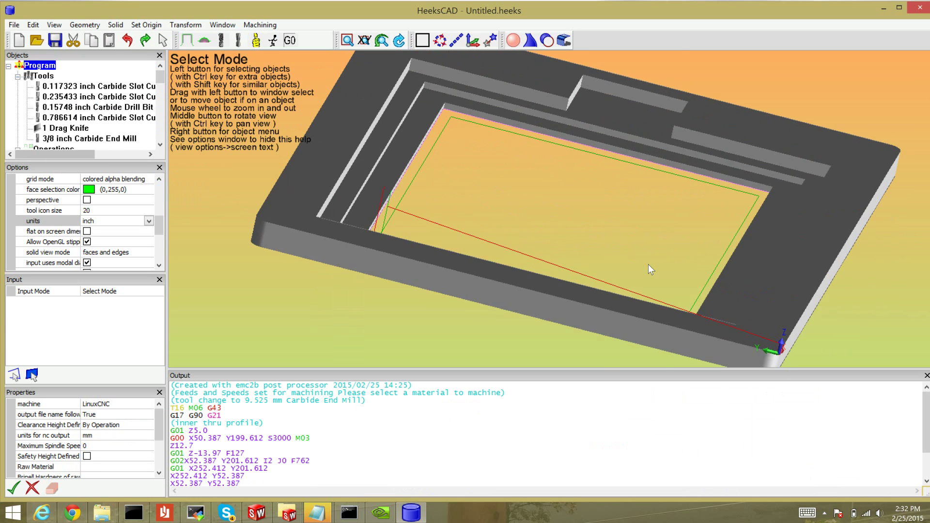
{"action": "scroll", "coordinate": [648, 265], "scroll_direction": "up", "scroll_amount": 1}
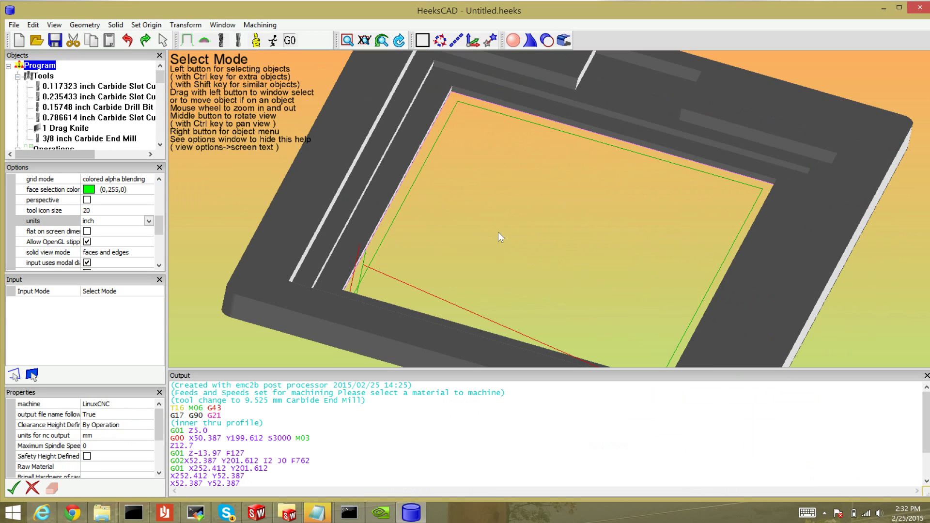
Make a sketch from the pocket face and select the new 8-element Sketch in the Objects tree
{"action": "right_click", "coordinate": [374, 194]}
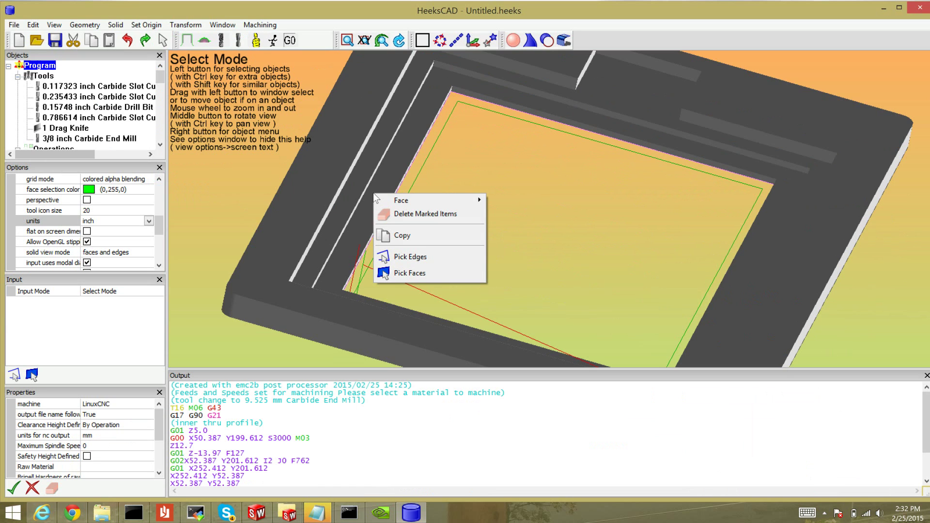
{"action": "mouse_move", "coordinate": [396, 205]}
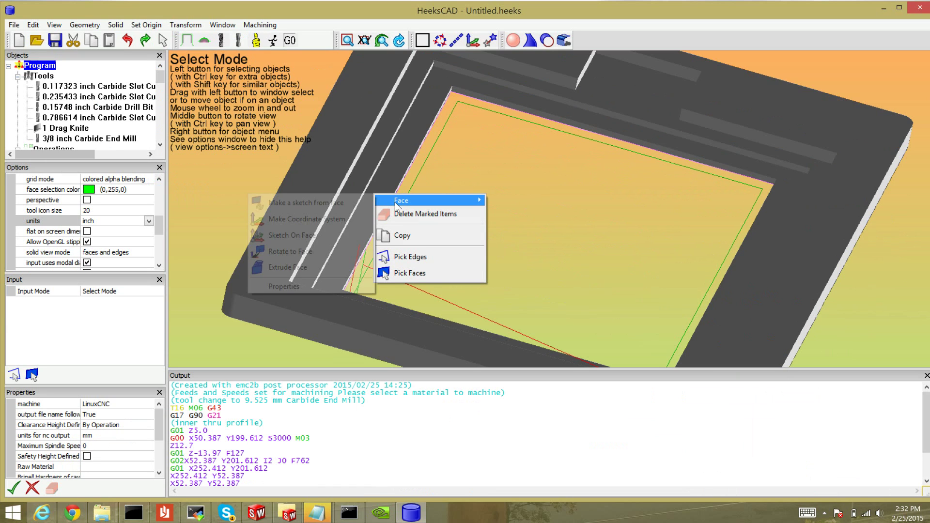
{"action": "left_click", "coordinate": [353, 210]}
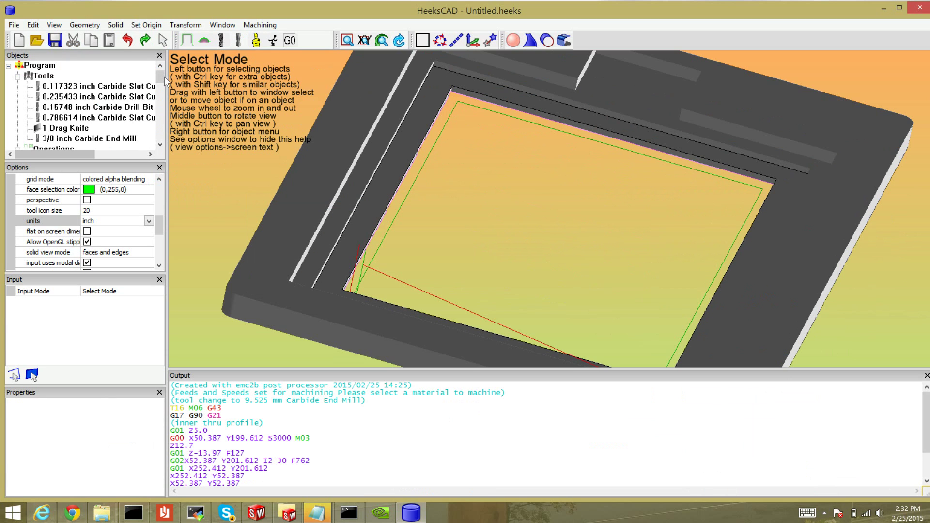
{"action": "scroll", "coordinate": [165, 110], "scroll_direction": "down", "scroll_amount": 5}
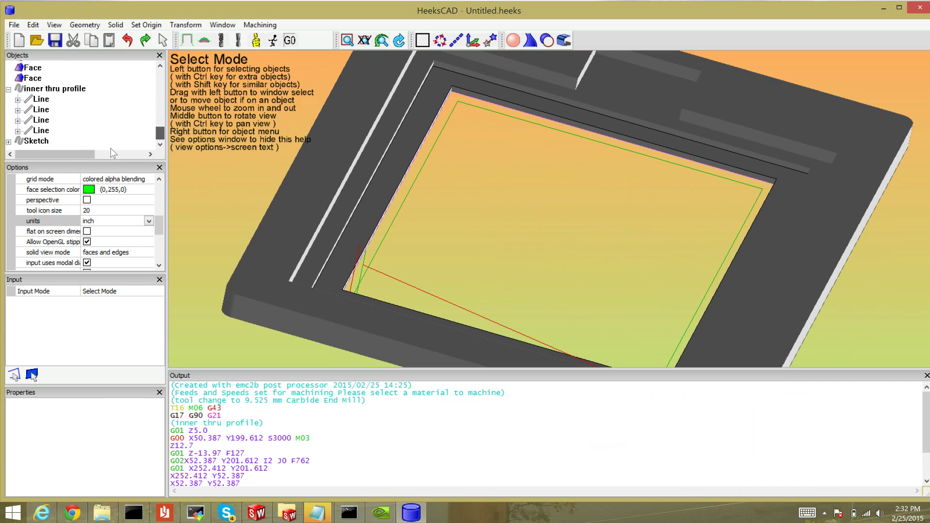
{"action": "left_click", "coordinate": [37, 141]}
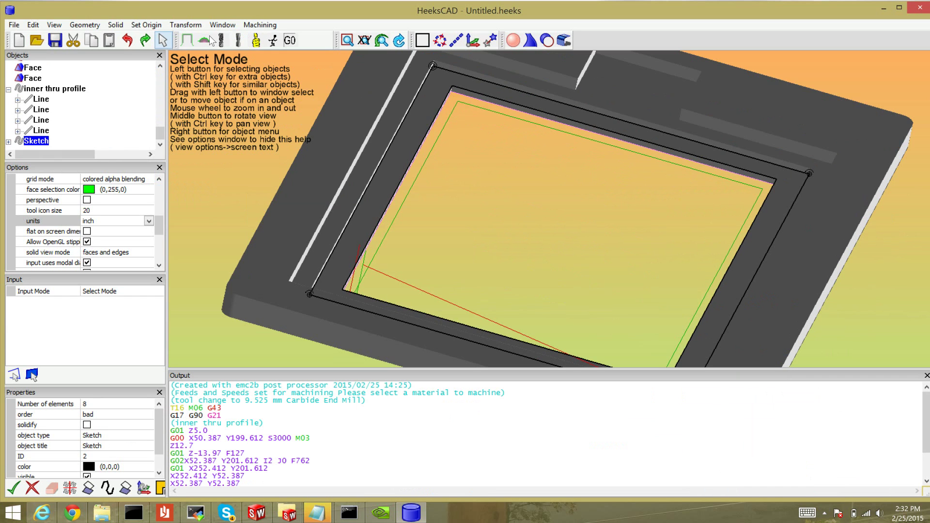
Start a new Pocket operation with its starting place set to boundary
{"action": "left_click", "coordinate": [260, 25]}
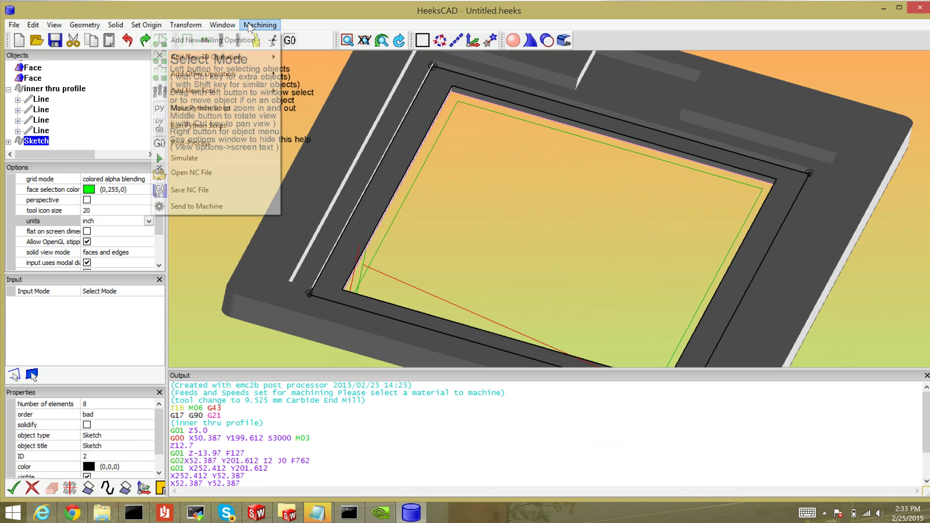
{"action": "mouse_move", "coordinate": [236, 41]}
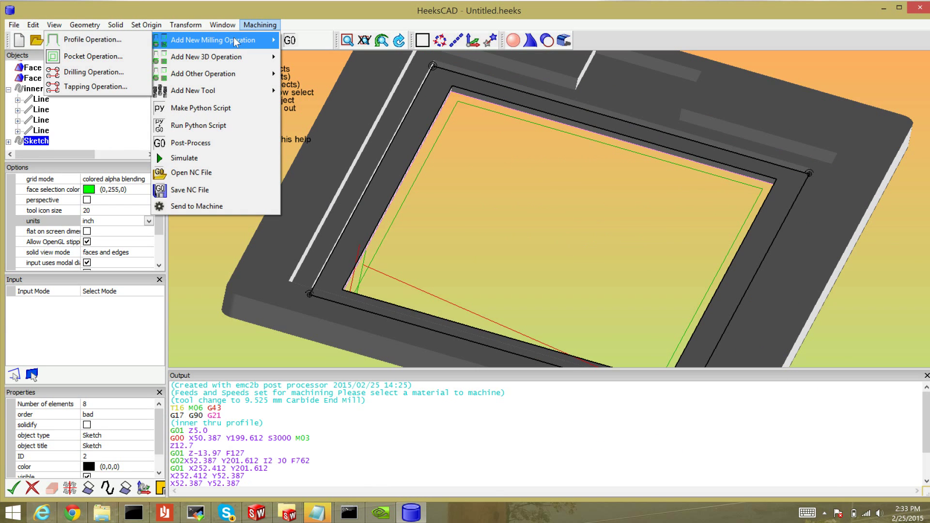
{"action": "left_click", "coordinate": [95, 57]}
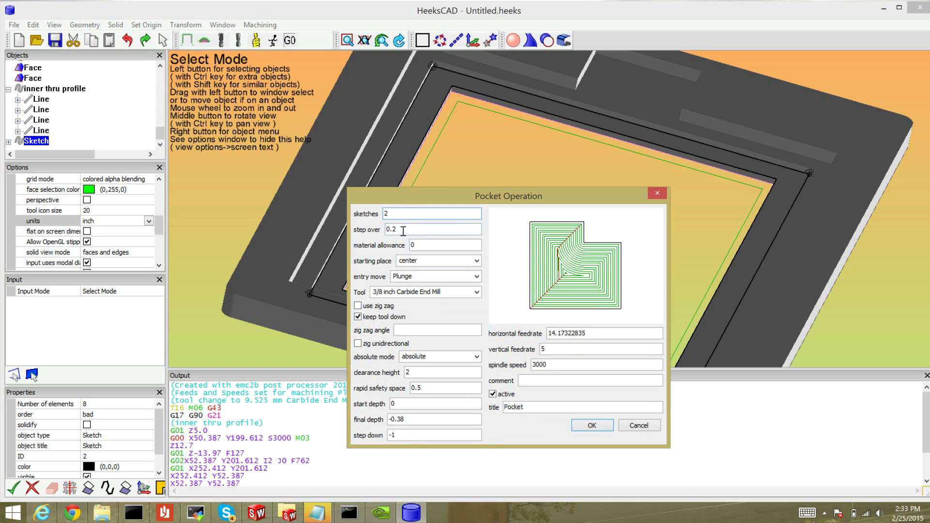
{"action": "left_click", "coordinate": [403, 229]}
{"action": "left_click", "coordinate": [449, 260]}
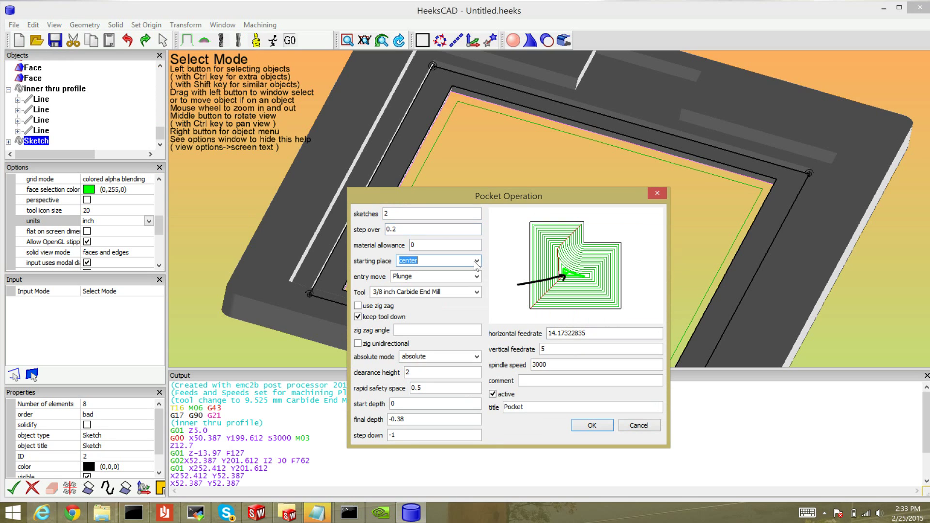
{"action": "left_click", "coordinate": [476, 260]}
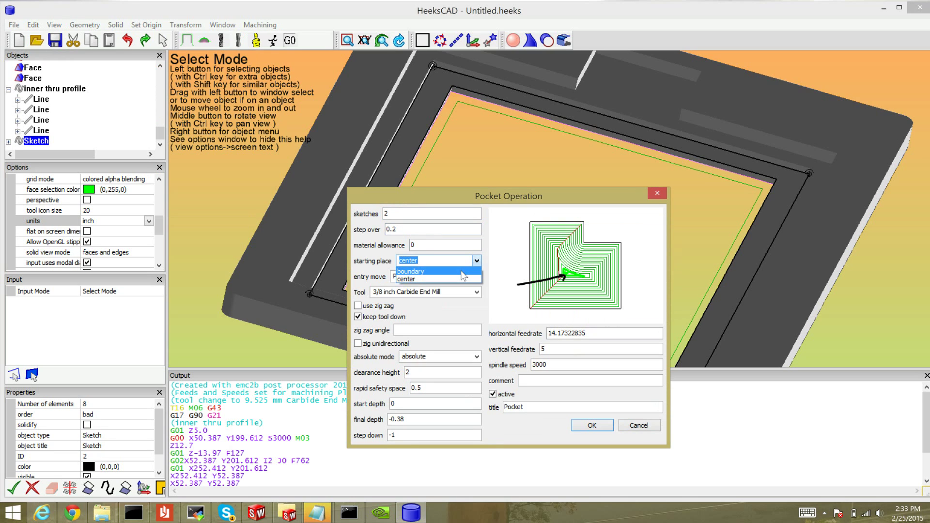
{"action": "left_click", "coordinate": [462, 272]}
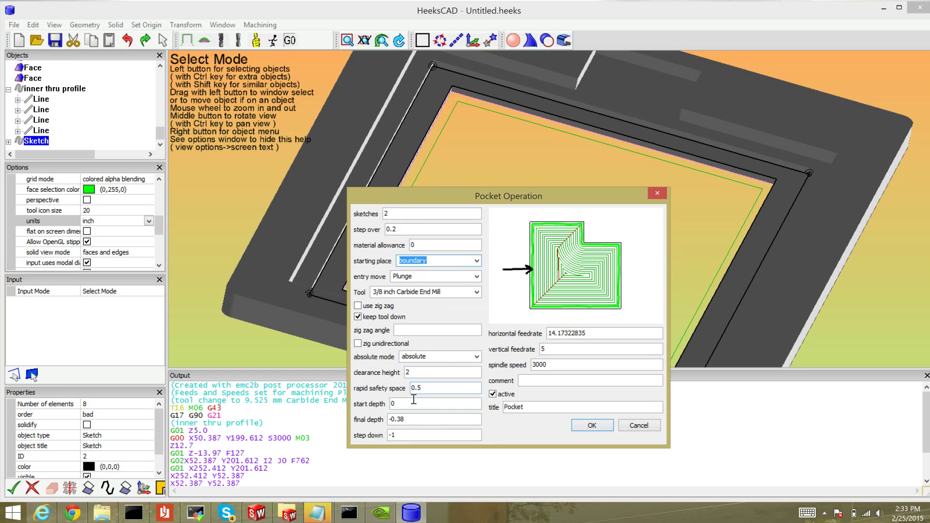
Keep final depth -0.38 and step down -1, set horizontal feedrate 30, and accept the pocket
{"action": "left_click", "coordinate": [418, 419]}
{"action": "left_click_drag", "start_coordinate": [419, 420], "coordinate": [386, 424]}
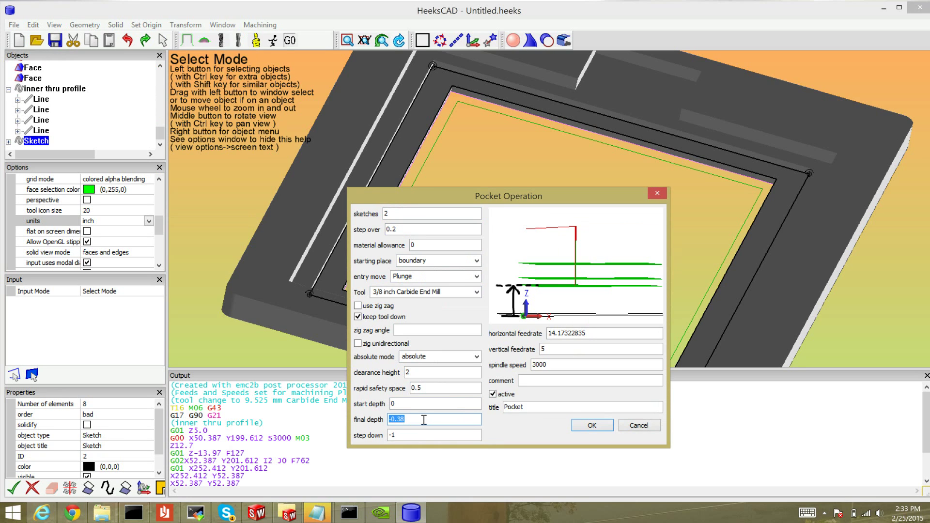
{"action": "left_click", "coordinate": [404, 435]}
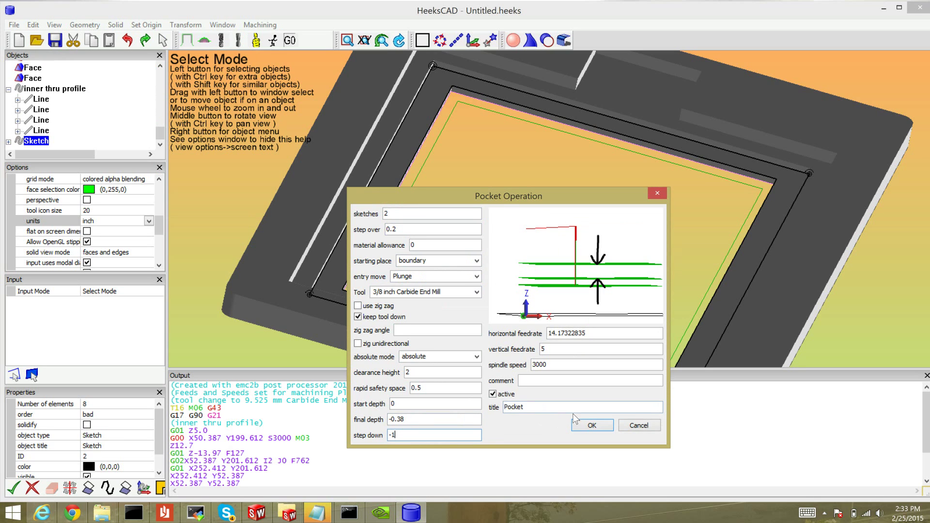
{"action": "key", "text": "Tab"}
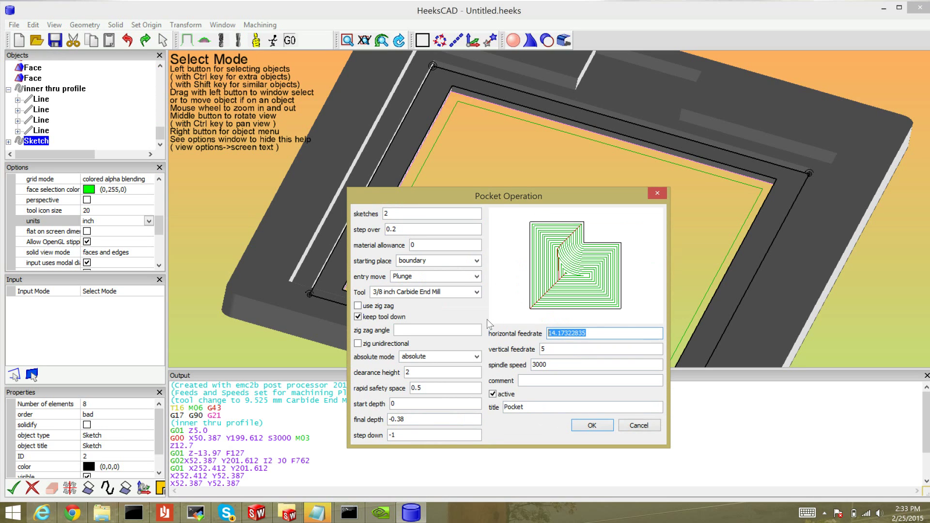
{"action": "type", "text": "30"}
{"action": "key", "text": "Tab"}
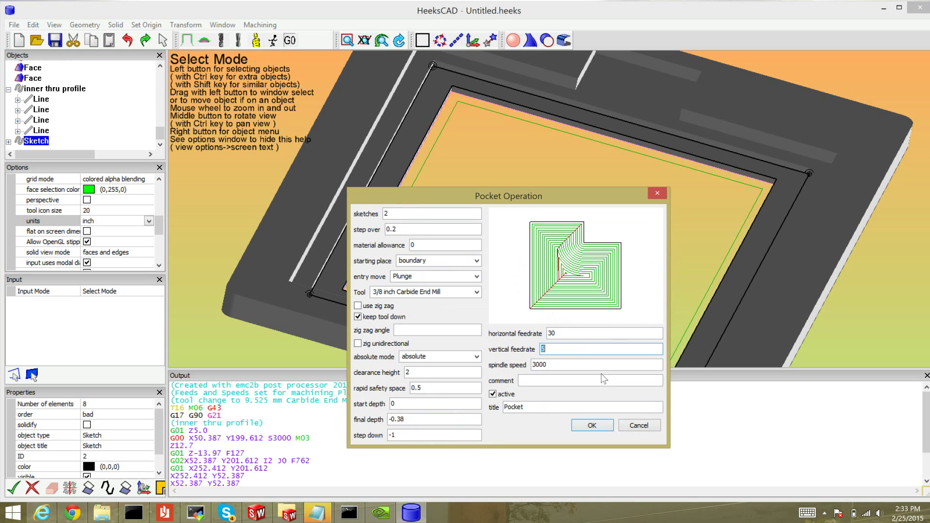
{"action": "left_click", "coordinate": [591, 424]}
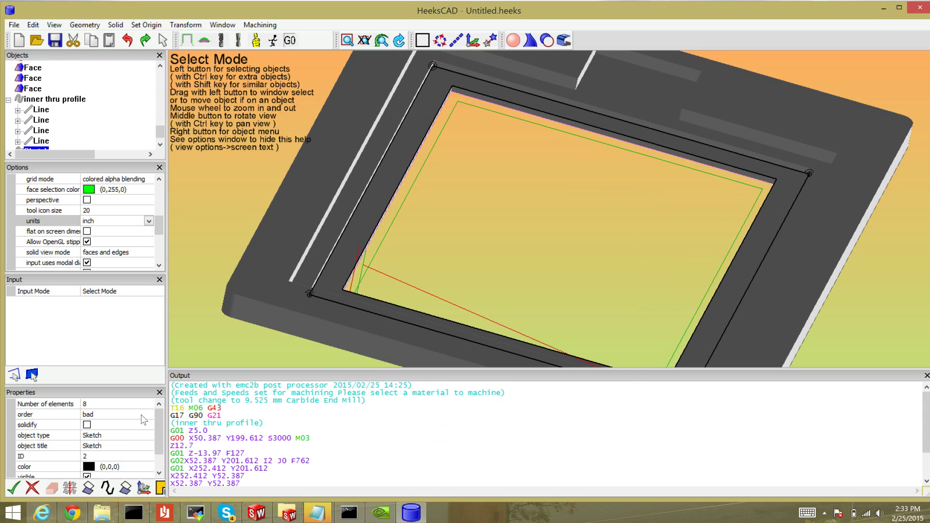
Collapse Tools and drag the Pocket operation ahead of Profile under Operations
{"action": "scroll", "coordinate": [110, 122], "scroll_direction": "up", "scroll_amount": 10}
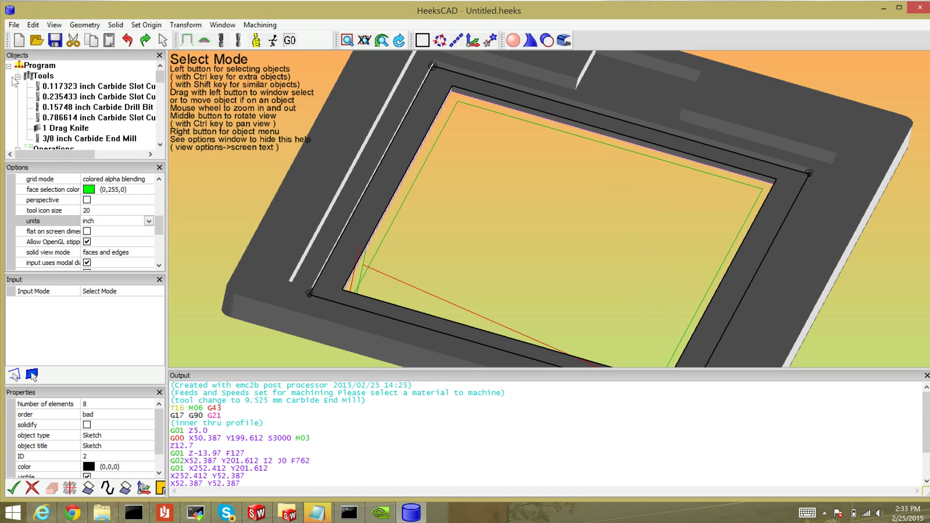
{"action": "left_click", "coordinate": [17, 76]}
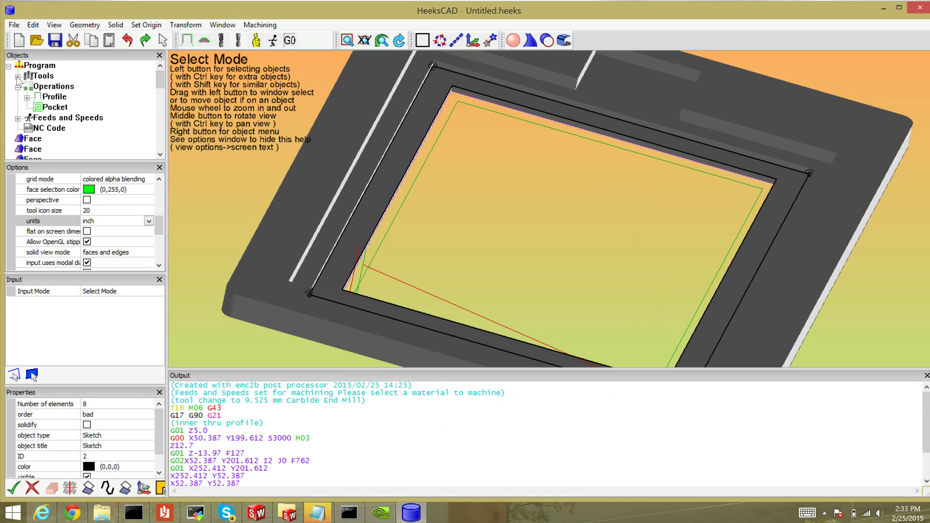
{"action": "left_click", "coordinate": [59, 110]}
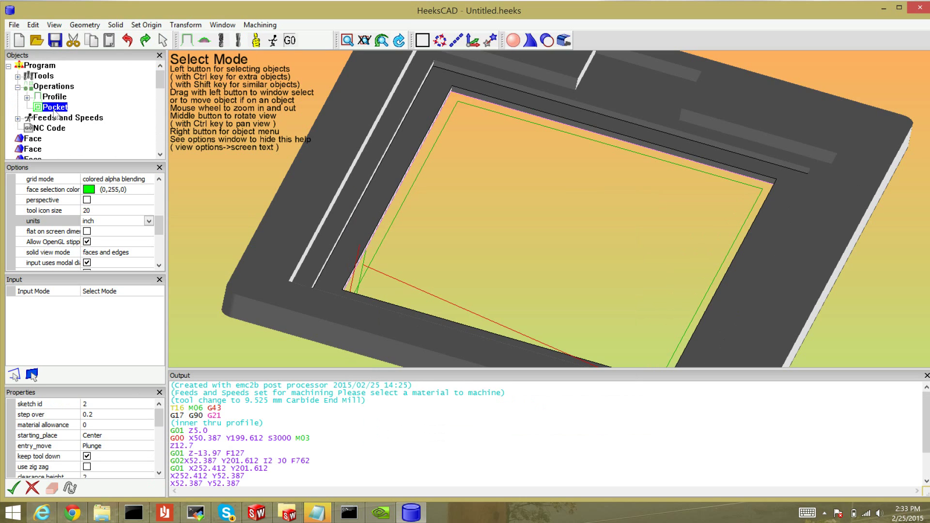
{"action": "mouse_move", "coordinate": [56, 110]}
{"action": "left_mouse_down"}
{"action": "mouse_move", "coordinate": [59, 87]}
{"action": "mouse_move", "coordinate": [63, 115]}
{"action": "left_mouse_up"}
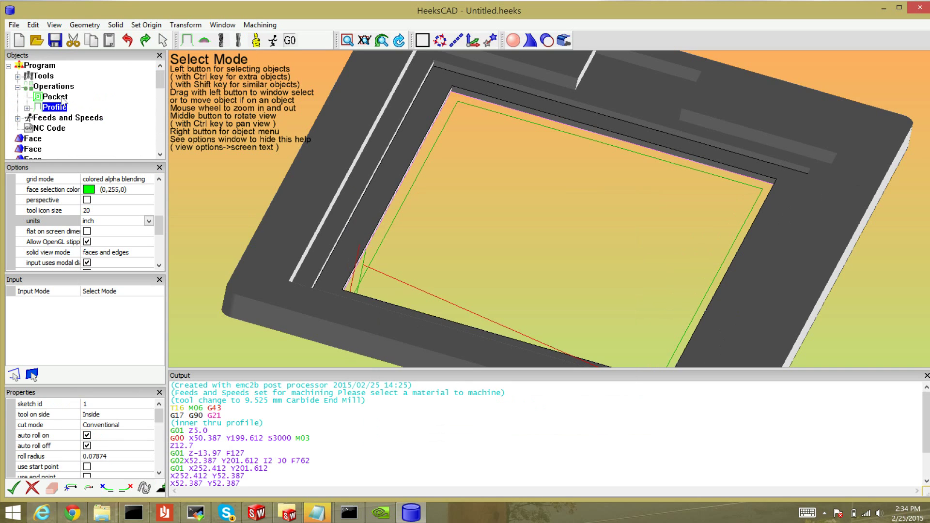
{"action": "left_click", "coordinate": [62, 100]}
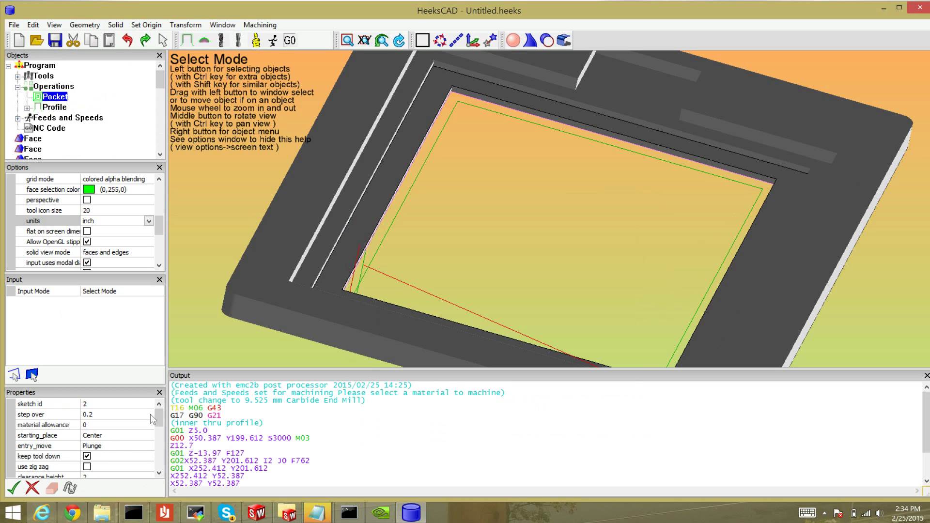
Set the Pocket's starting_place property to Boundary and post-process to regenerate the NC code
{"action": "left_click", "coordinate": [127, 436]}
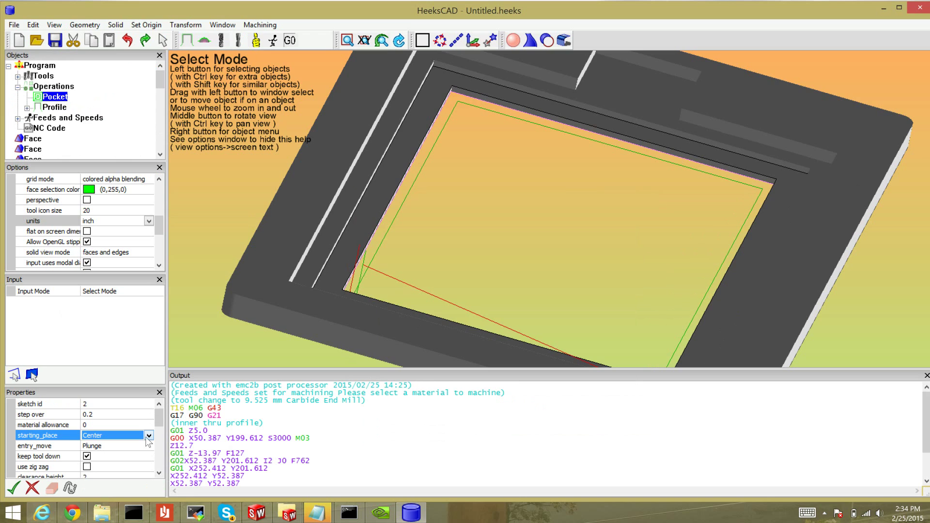
{"action": "left_click", "coordinate": [147, 436]}
{"action": "left_click", "coordinate": [138, 445]}
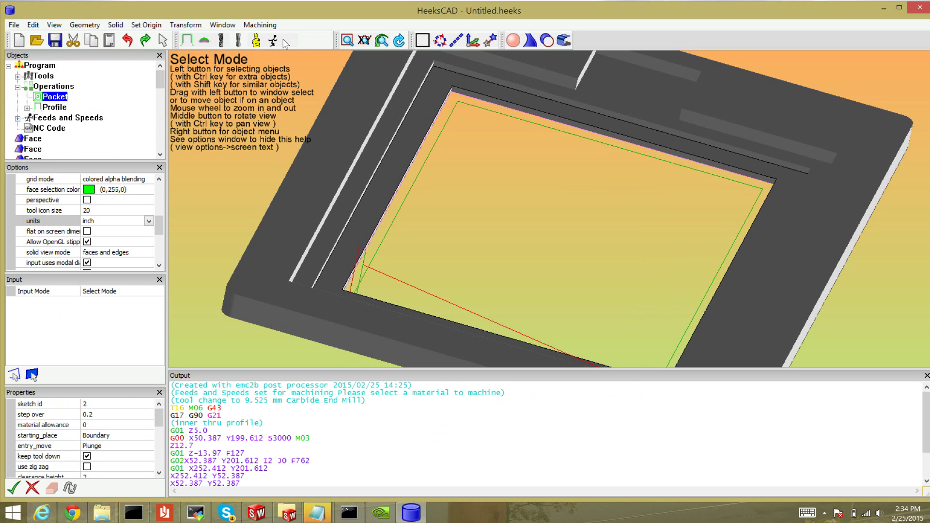
{"action": "left_click", "coordinate": [290, 42]}
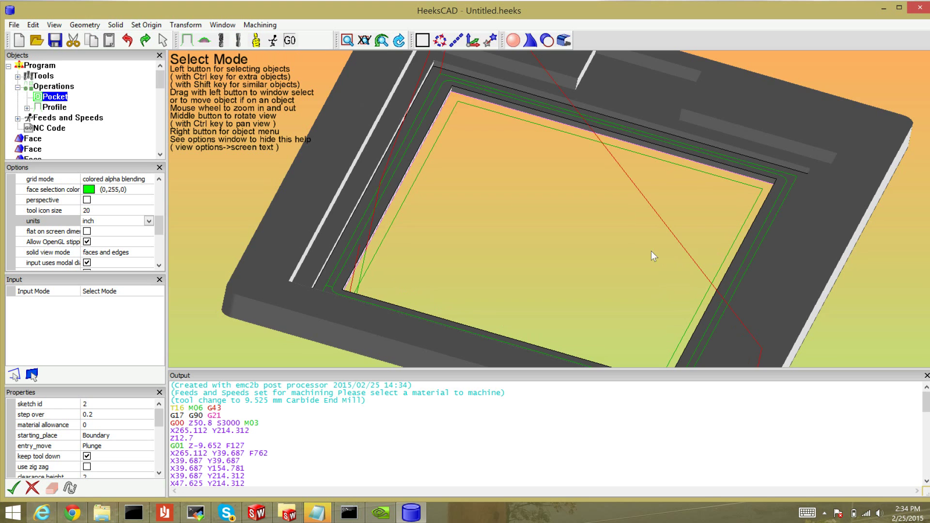
Orbit and zoom the view to look down onto the pocket toolpath
{"action": "middle_click_drag", "start_coordinate": [651, 251], "coordinate": [607, 244]}
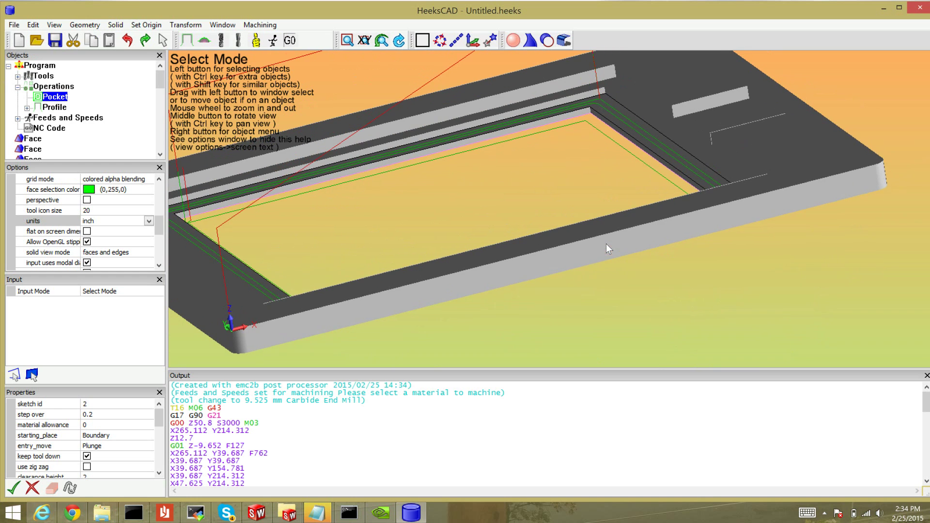
{"action": "scroll", "coordinate": [485, 194], "scroll_direction": "up", "scroll_amount": 2}
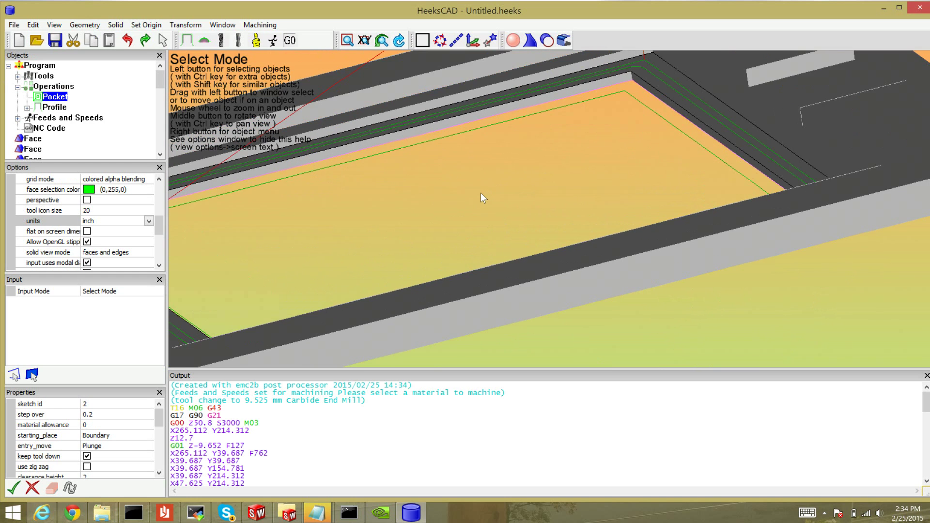
{"action": "scroll", "coordinate": [480, 193], "scroll_direction": "down", "scroll_amount": 2}
{"action": "scroll", "coordinate": [501, 189], "scroll_direction": "up", "scroll_amount": 3}
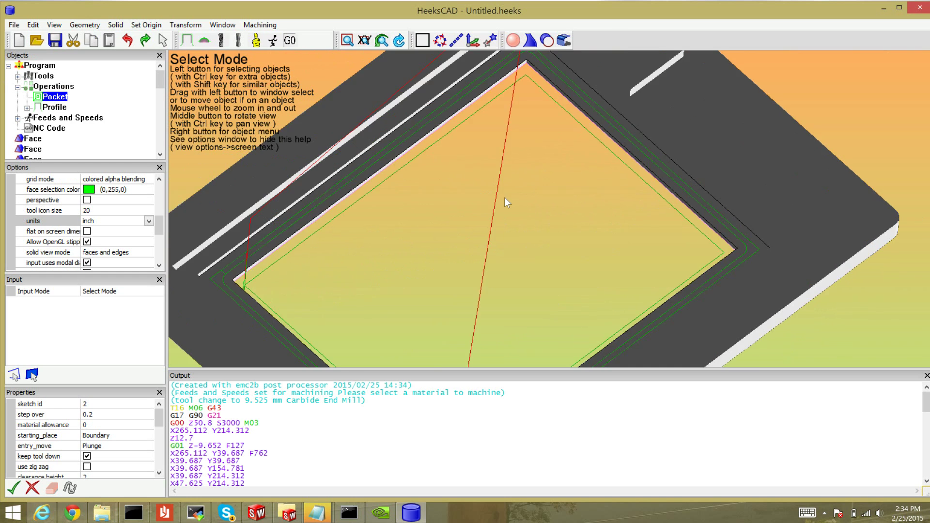
{"action": "scroll", "coordinate": [494, 183], "scroll_direction": "down", "scroll_amount": 2}
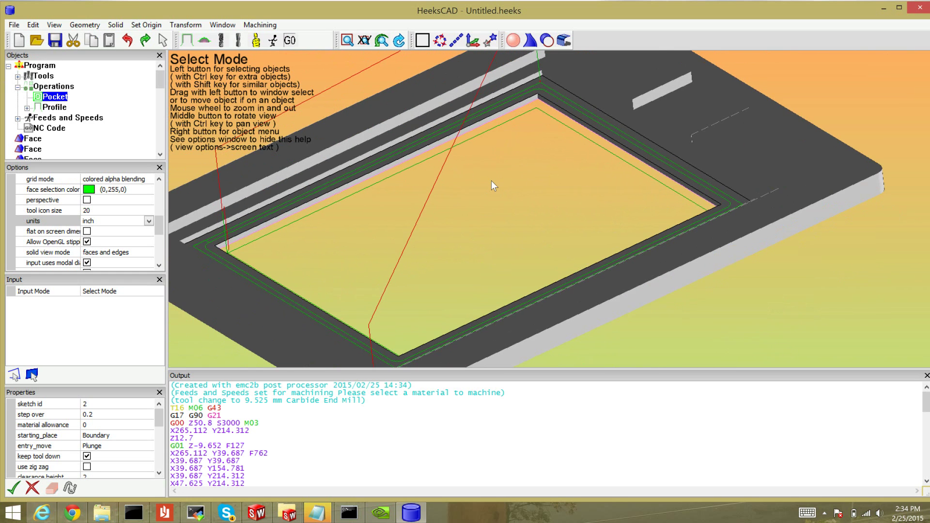
{"action": "scroll", "coordinate": [490, 181], "scroll_direction": "down", "scroll_amount": 4}
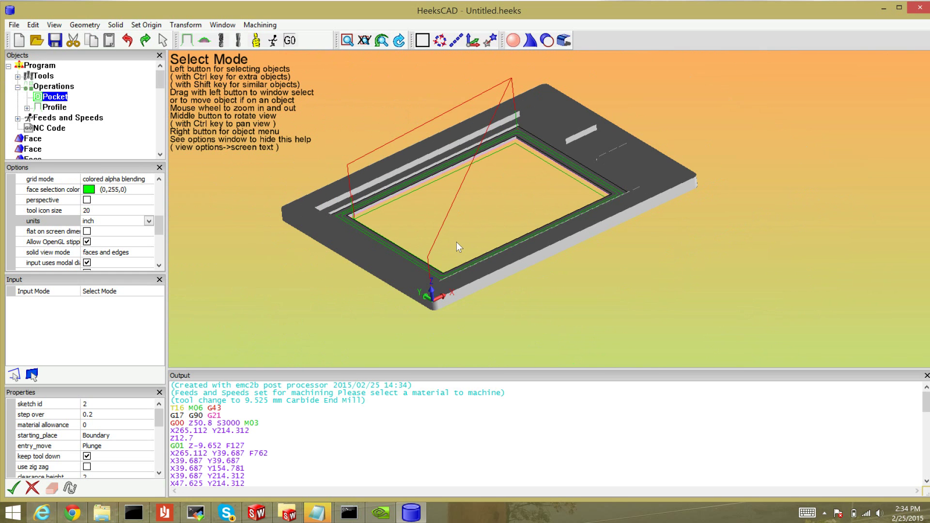
{"action": "middle_click_drag", "start_coordinate": [457, 236], "coordinate": [391, 114]}
Make a new sketch from the face outline and expand it in the Objects tree
{"action": "right_click", "coordinate": [392, 114]}
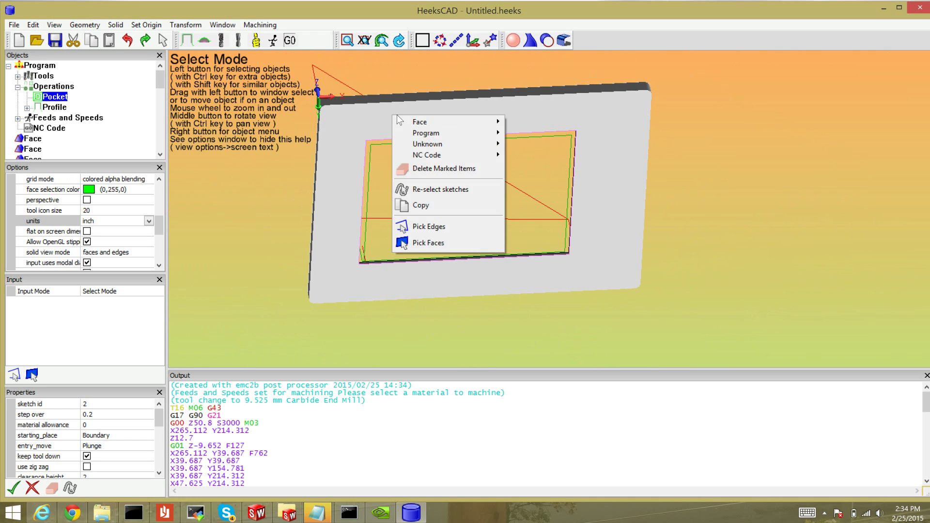
{"action": "mouse_move", "coordinate": [403, 117]}
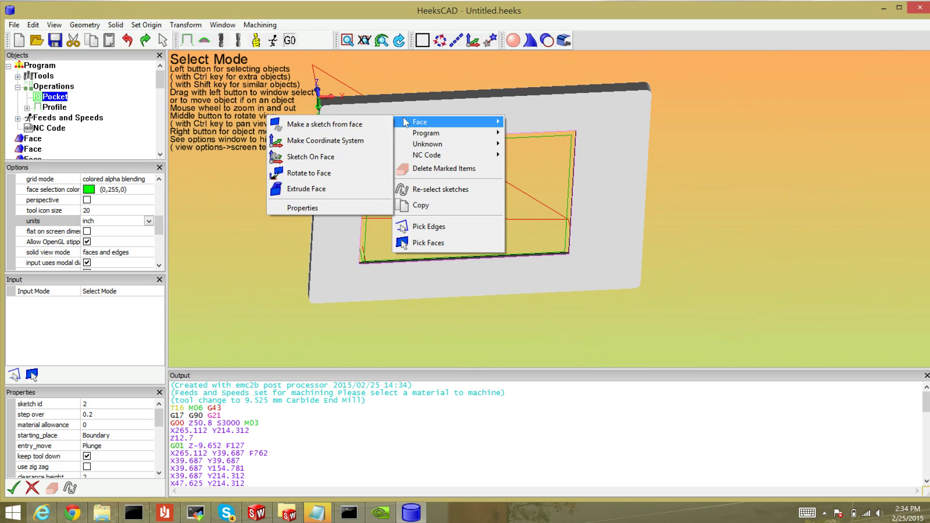
{"action": "left_click", "coordinate": [372, 124]}
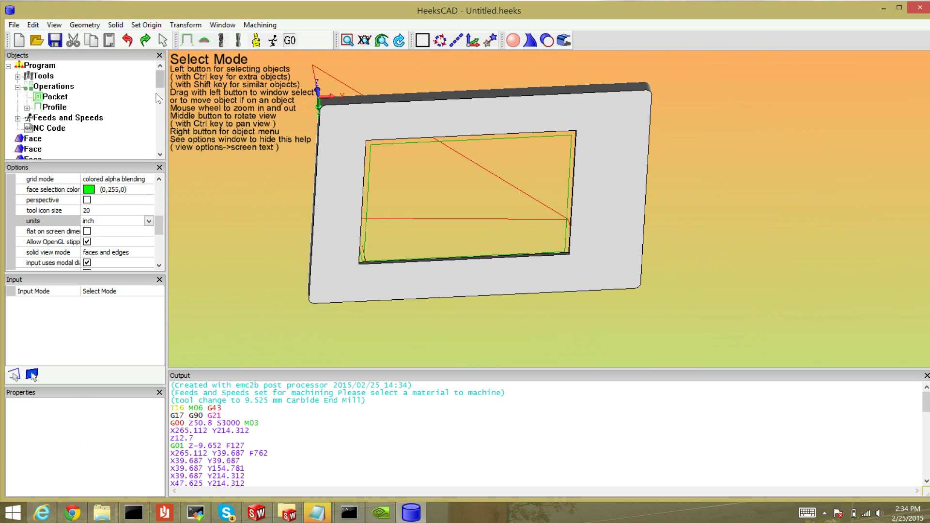
{"action": "left_click_drag", "start_coordinate": [161, 80], "coordinate": [162, 170]}
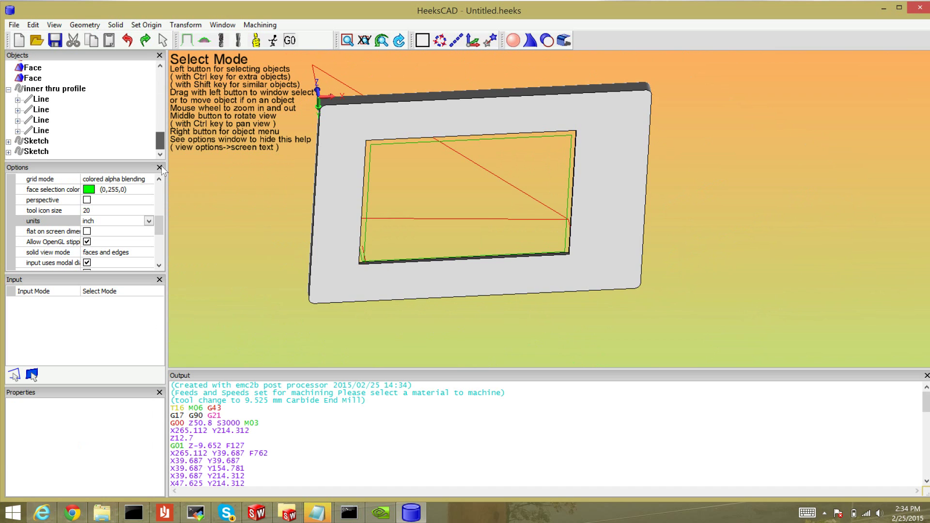
{"action": "left_click", "coordinate": [9, 151]}
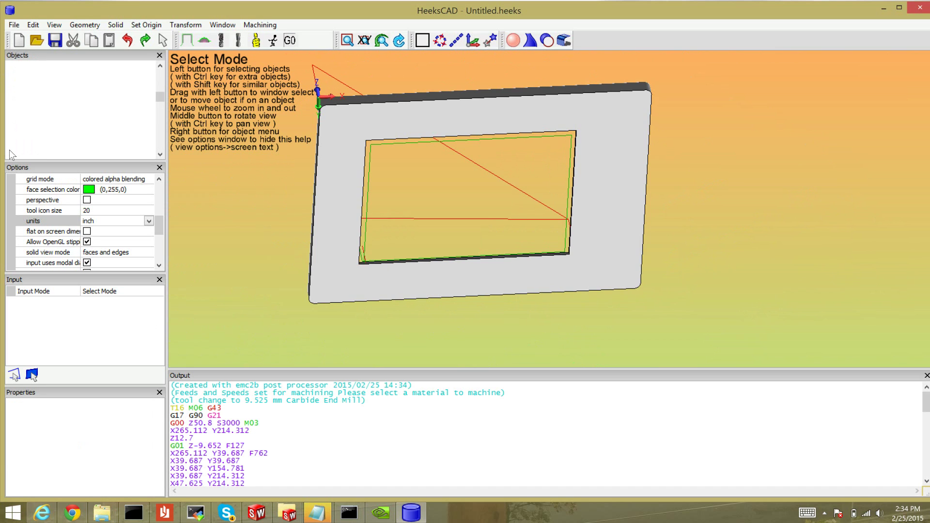
{"action": "left_click", "coordinate": [27, 151]}
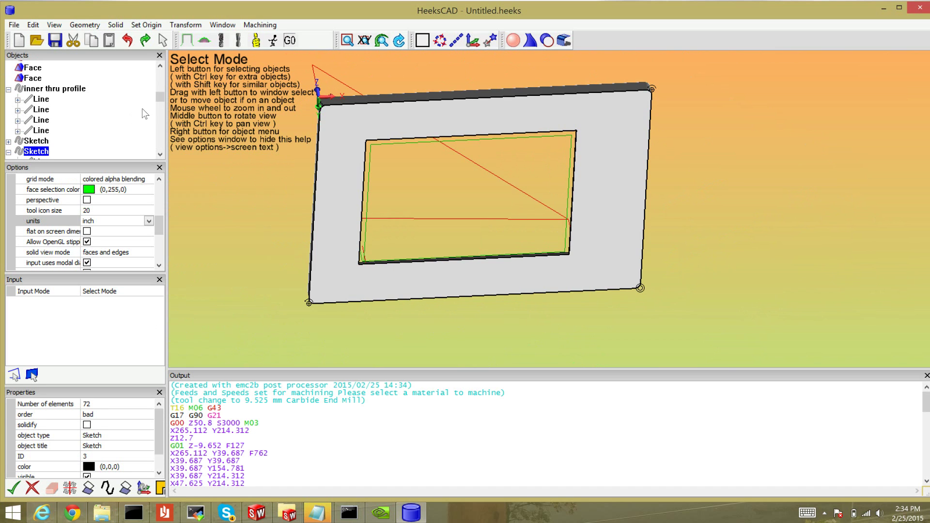
Select the sketch's four Line elements and delete them as marked items
{"action": "scroll", "coordinate": [161, 131], "scroll_direction": "down", "scroll_amount": 10}
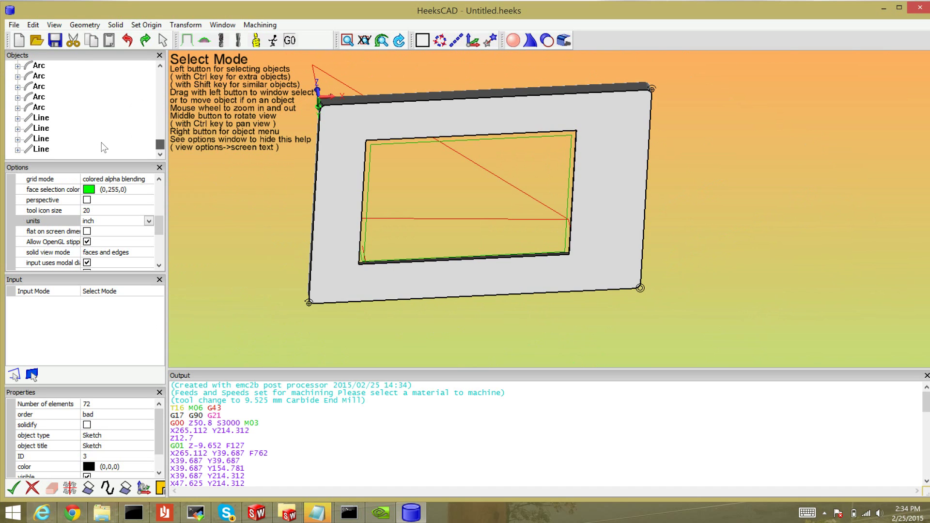
{"action": "left_click", "coordinate": [41, 128]}
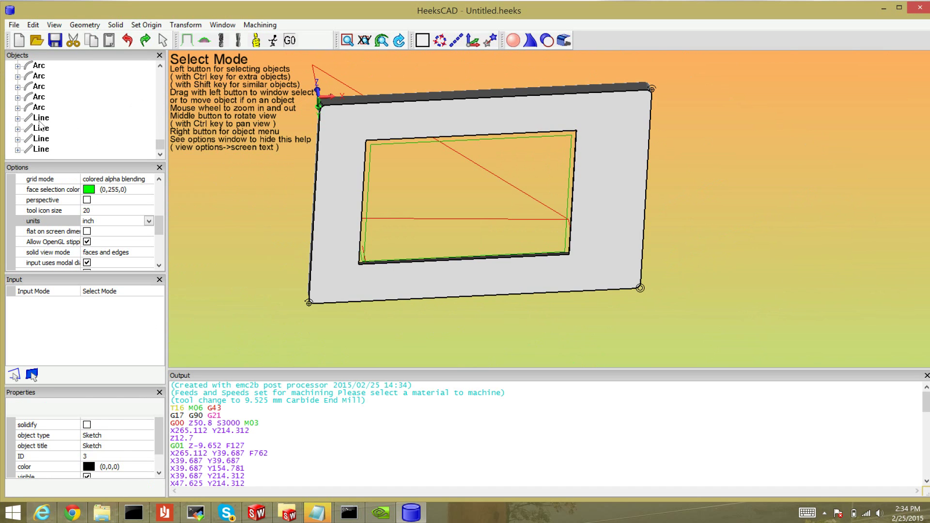
{"action": "left_click", "coordinate": [47, 127]}
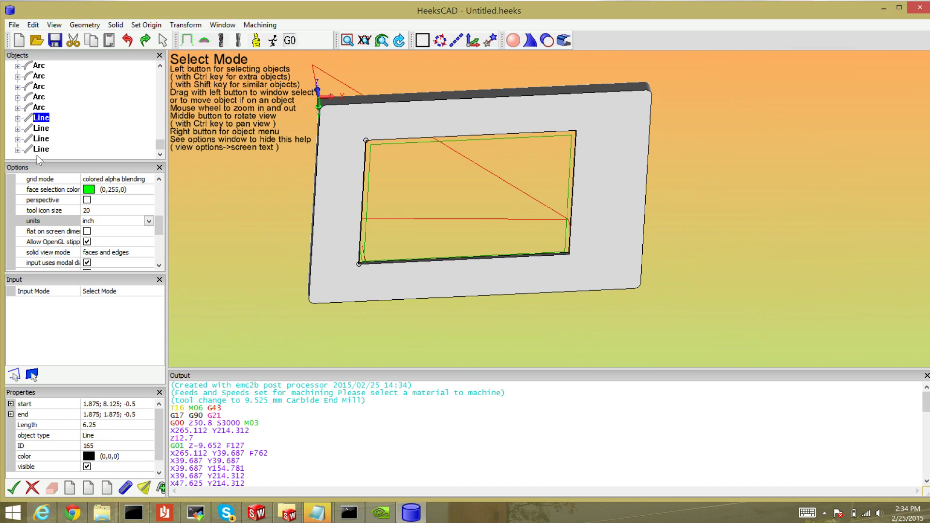
{"action": "left_click", "coordinate": [36, 155]}
{"action": "left_click", "coordinate": [41, 149]}
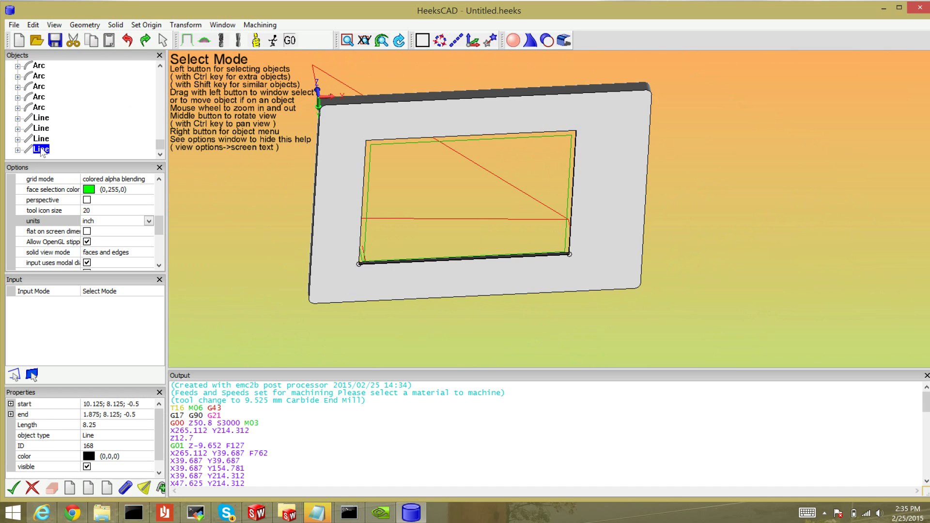
{"action": "left_click", "coordinate": [48, 118], "text": "shift"}
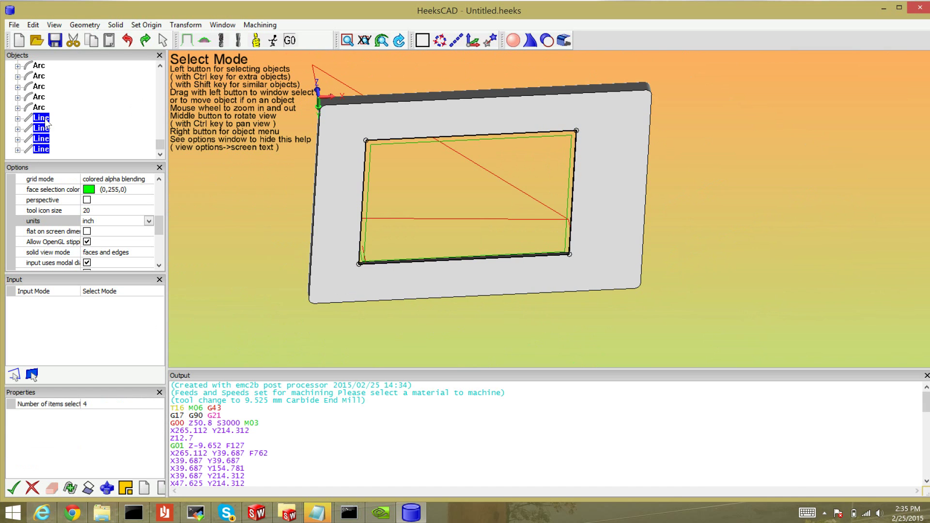
{"action": "right_click", "coordinate": [49, 123]}
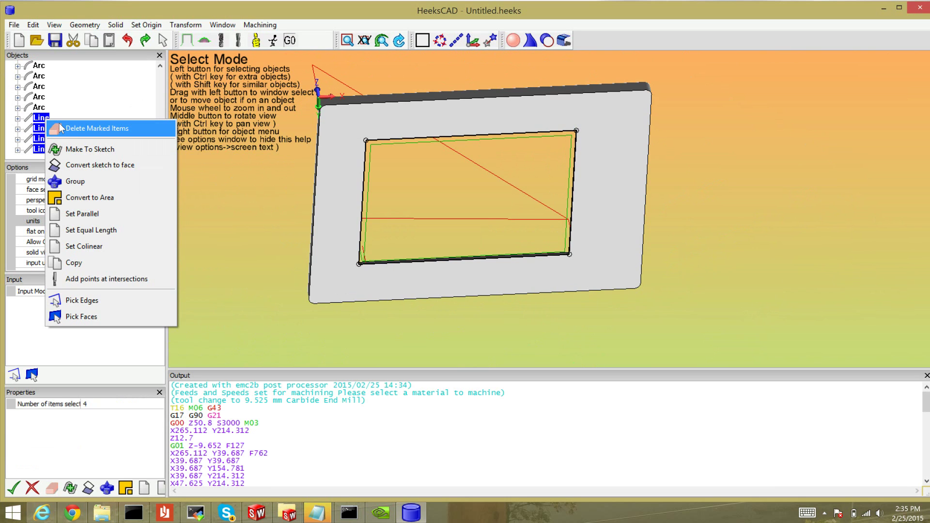
{"action": "left_click", "coordinate": [63, 129]}
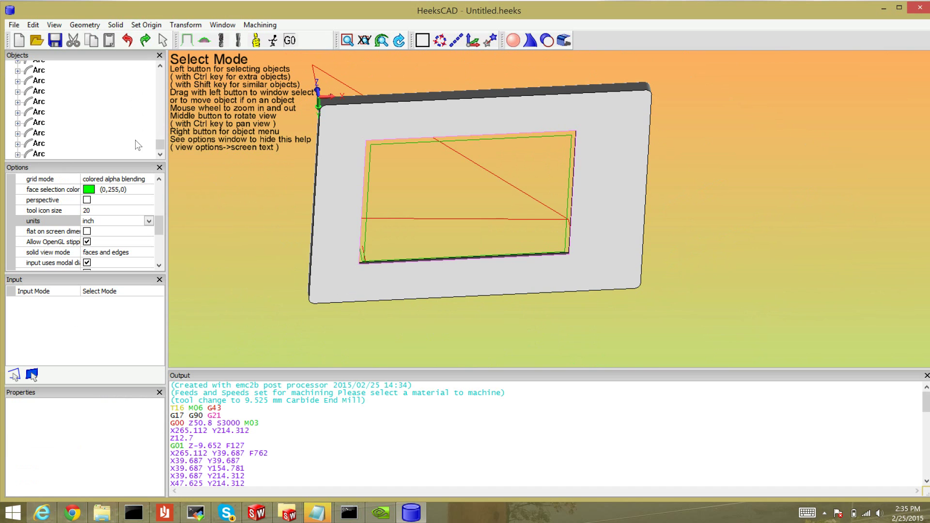
Select the outline sketch and add a Profile Operation for it
{"action": "mouse_move", "coordinate": [157, 149]}
{"action": "left_mouse_down"}
{"action": "mouse_move", "coordinate": [153, 107]}
{"action": "mouse_move", "coordinate": [88, 106]}
{"action": "left_mouse_up"}
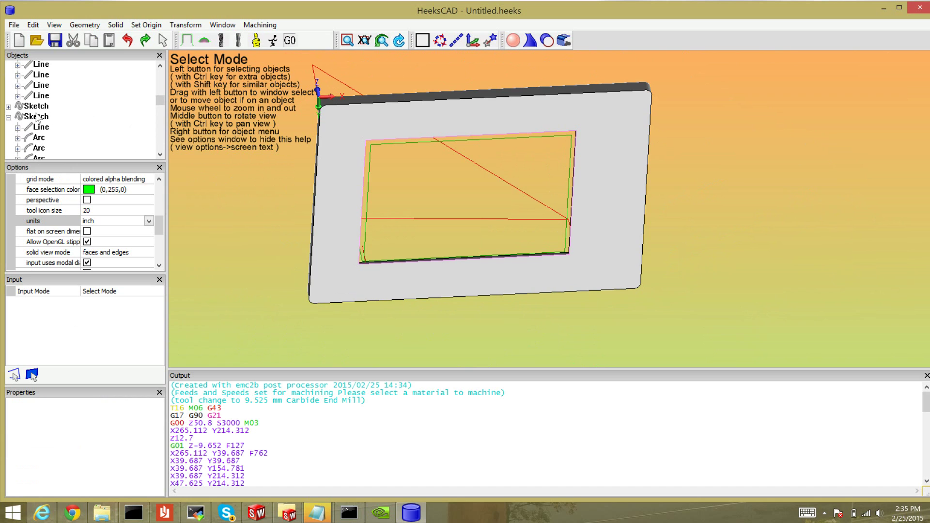
{"action": "left_click", "coordinate": [37, 116]}
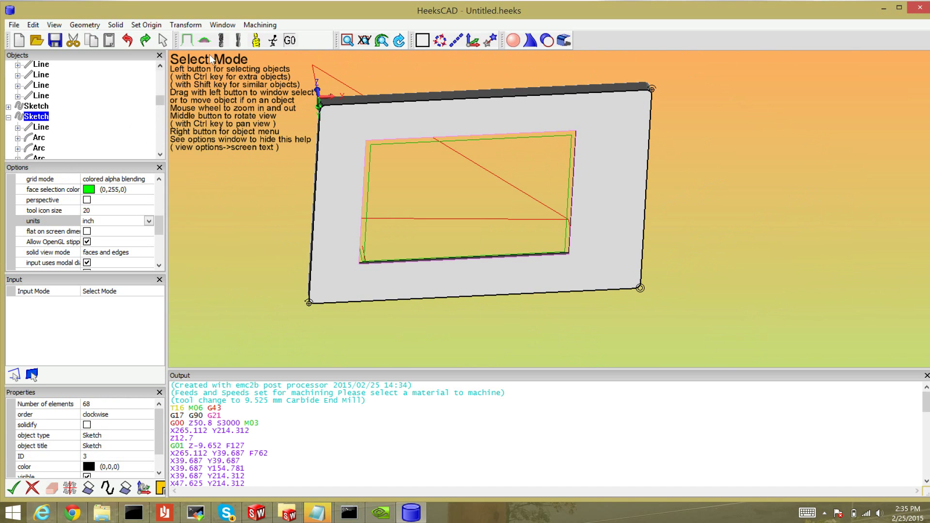
{"action": "left_click", "coordinate": [252, 26]}
{"action": "mouse_move", "coordinate": [212, 42]}
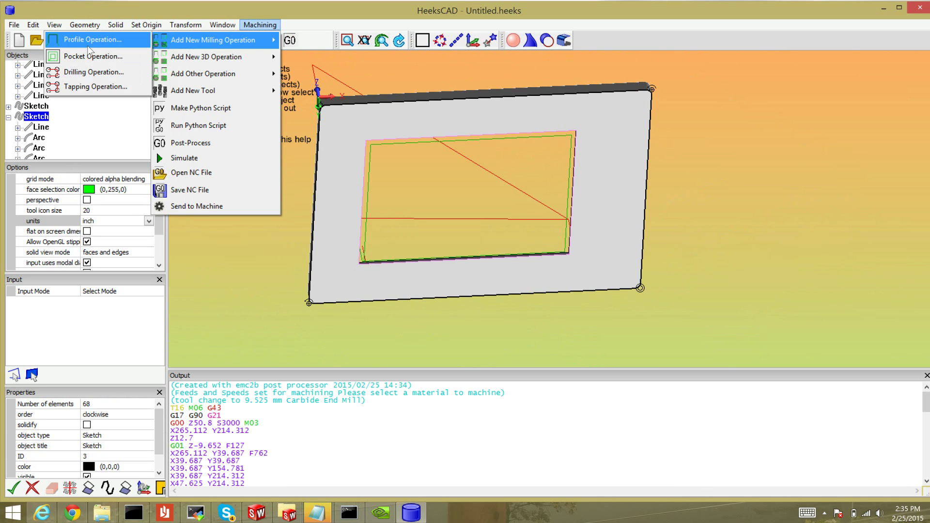
{"action": "left_click", "coordinate": [86, 42]}
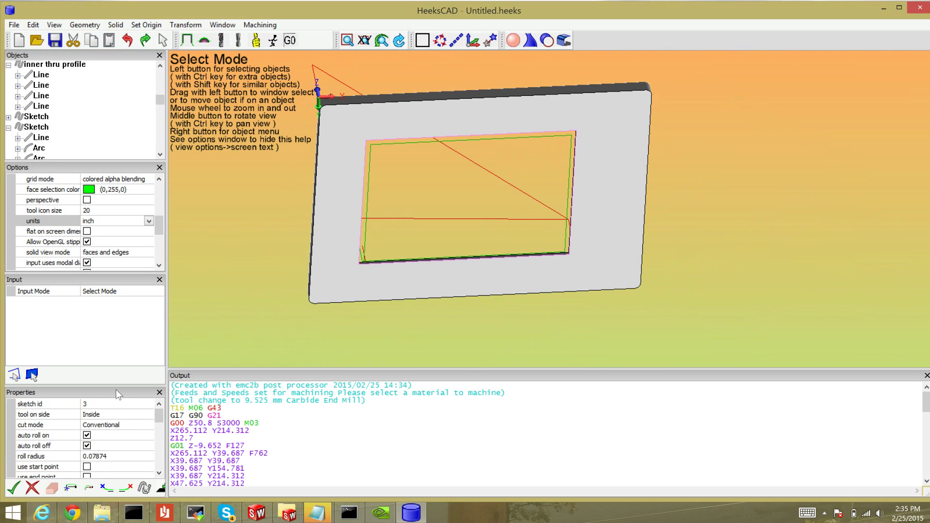
Set the profile's tool side to Outside and horizontal feed rate to 30, then post-process
{"action": "left_click", "coordinate": [150, 413]}
{"action": "left_click", "coordinate": [148, 414]}
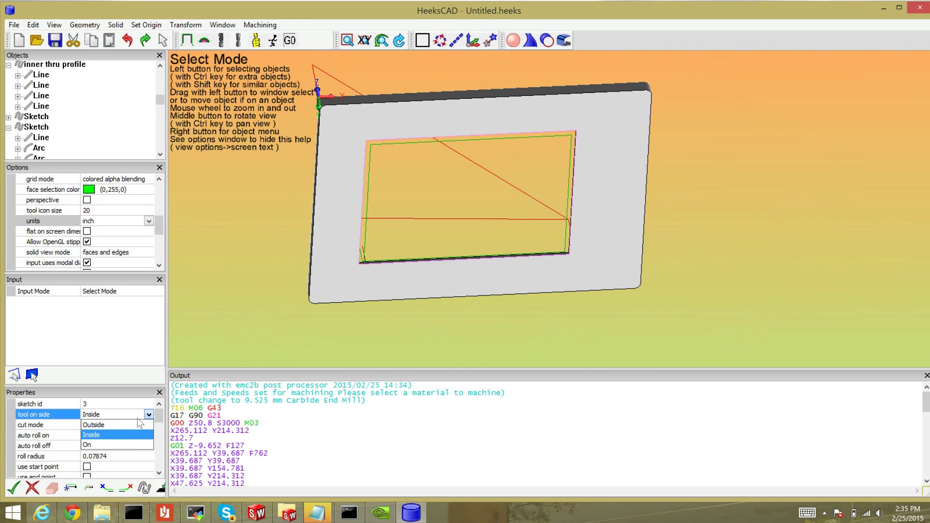
{"action": "left_click", "coordinate": [134, 424]}
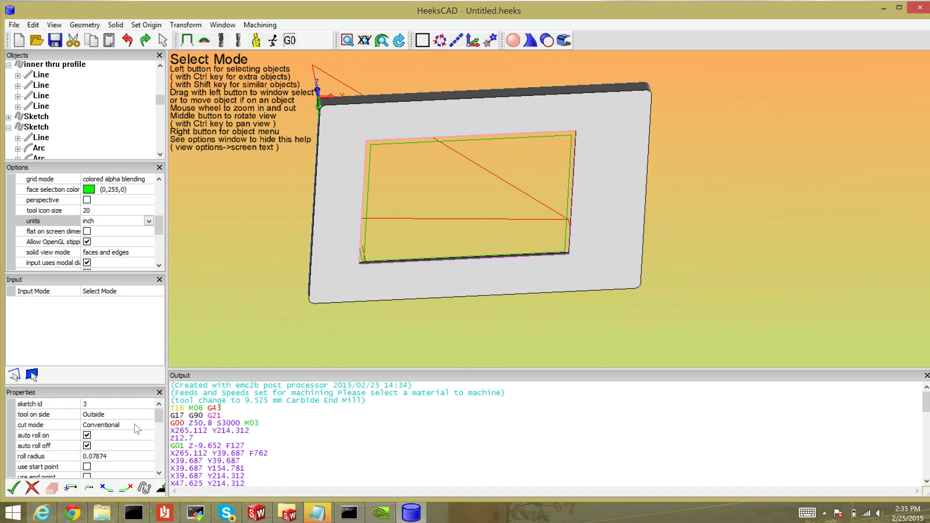
{"action": "scroll", "coordinate": [135, 423], "scroll_direction": "down", "scroll_amount": 1}
{"action": "scroll", "coordinate": [135, 424], "scroll_direction": "down", "scroll_amount": 4}
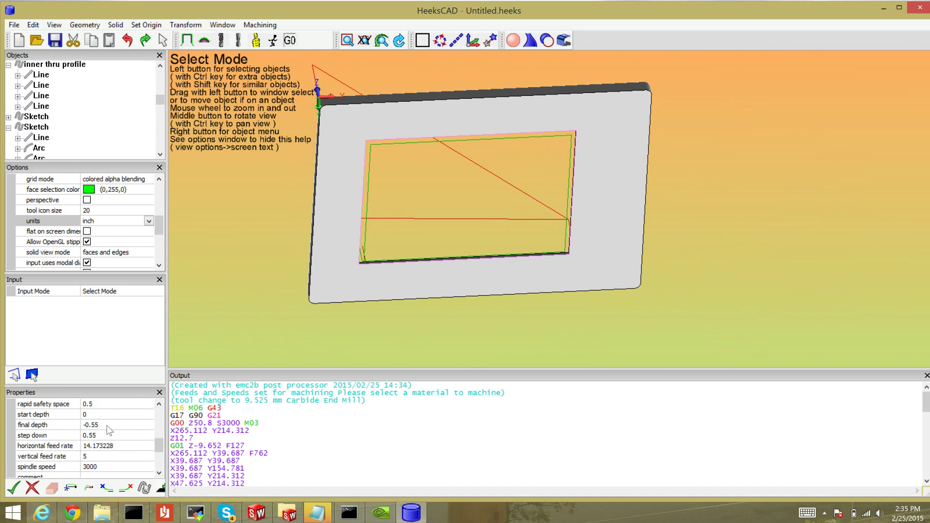
{"action": "left_click", "coordinate": [114, 443]}
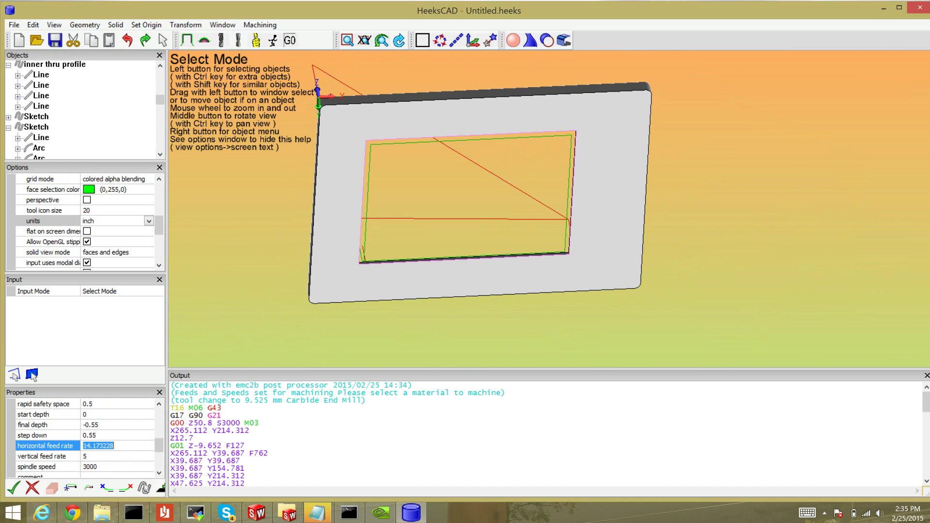
{"action": "type", "text": "30"}
{"action": "scroll", "coordinate": [154, 439], "scroll_direction": "up", "scroll_amount": 4}
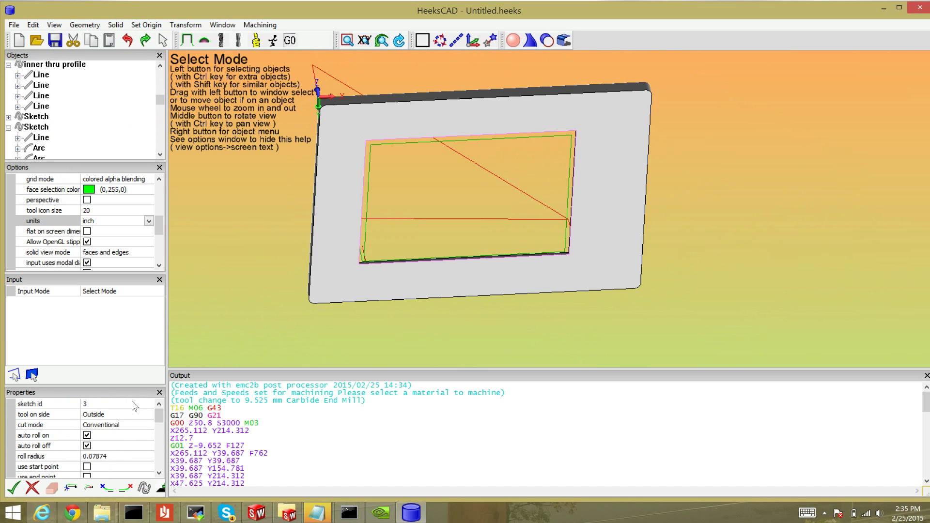
{"action": "scroll", "coordinate": [132, 400], "scroll_direction": "down", "scroll_amount": 3}
{"action": "scroll", "coordinate": [126, 439], "scroll_direction": "down", "scroll_amount": 2}
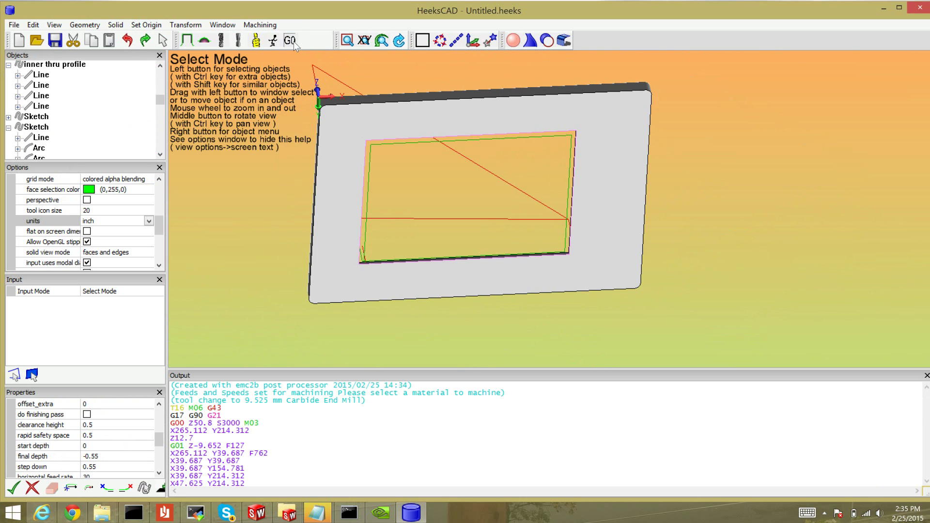
{"action": "left_click", "coordinate": [291, 41]}
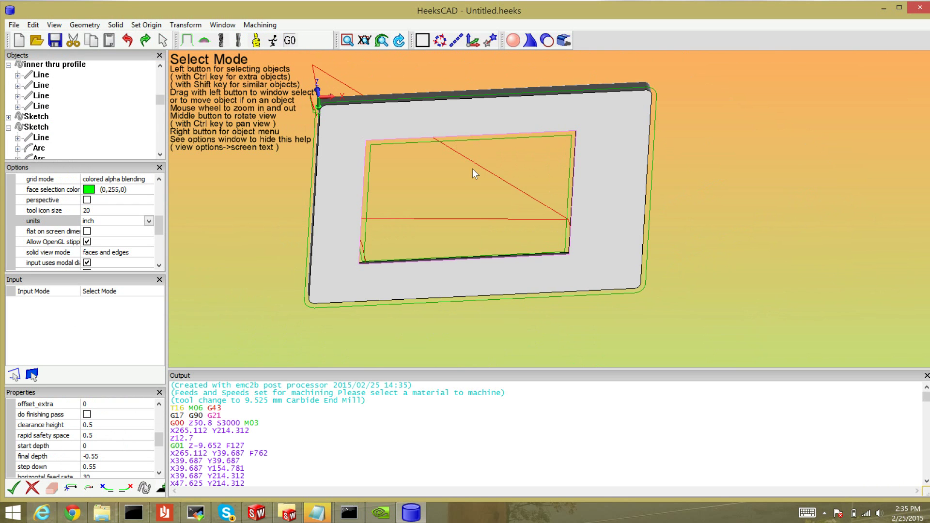
{"action": "middle_click_drag", "start_coordinate": [472, 169], "coordinate": [692, 185]}
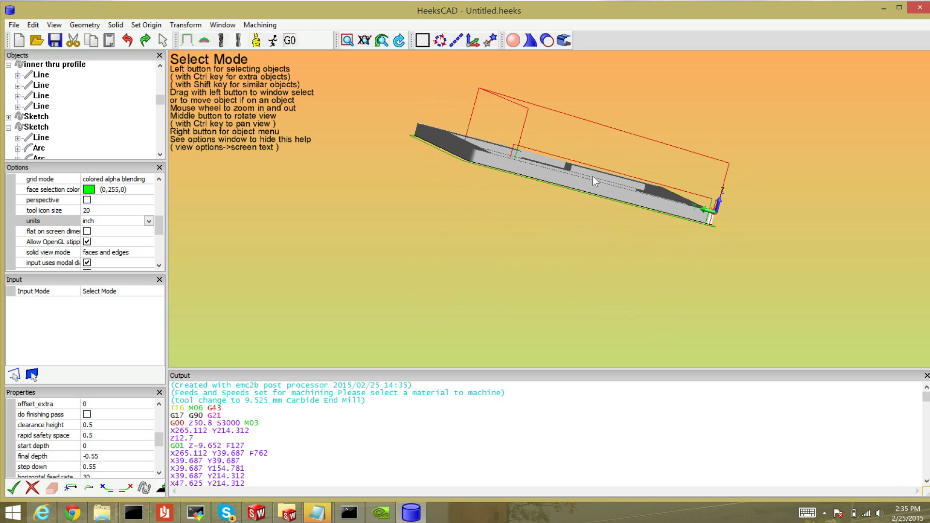
{"action": "middle_click_drag", "start_coordinate": [592, 177], "coordinate": [547, 196]}
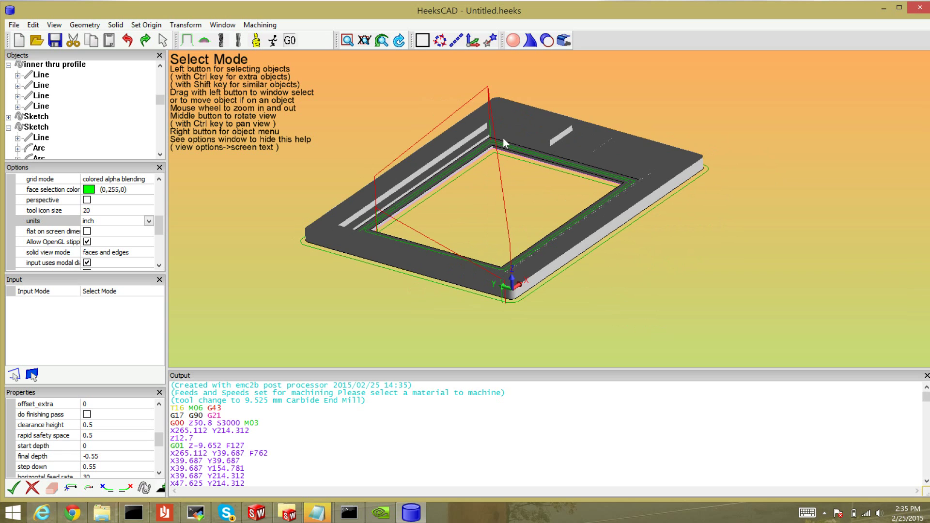
{"action": "middle_click_drag", "start_coordinate": [544, 142], "coordinate": [525, 137]}
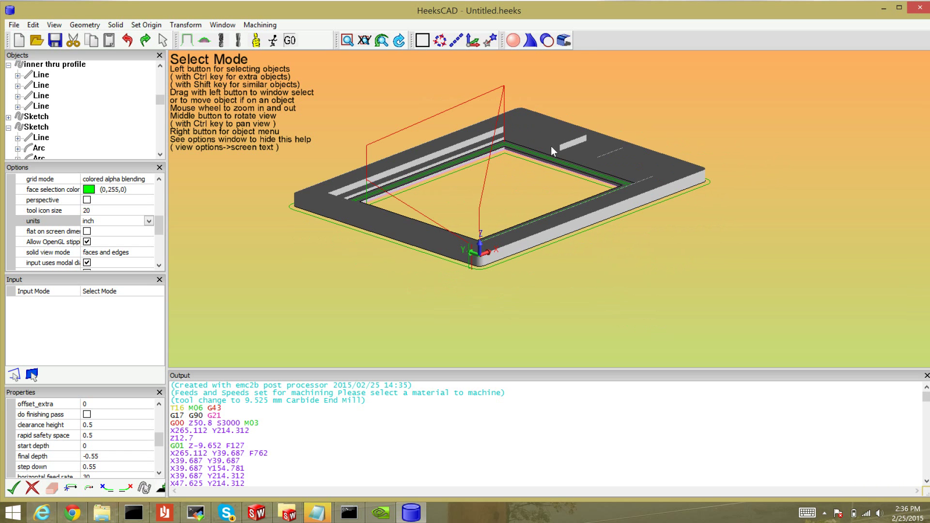
{"action": "middle_click_drag", "start_coordinate": [551, 146], "coordinate": [486, 205]}
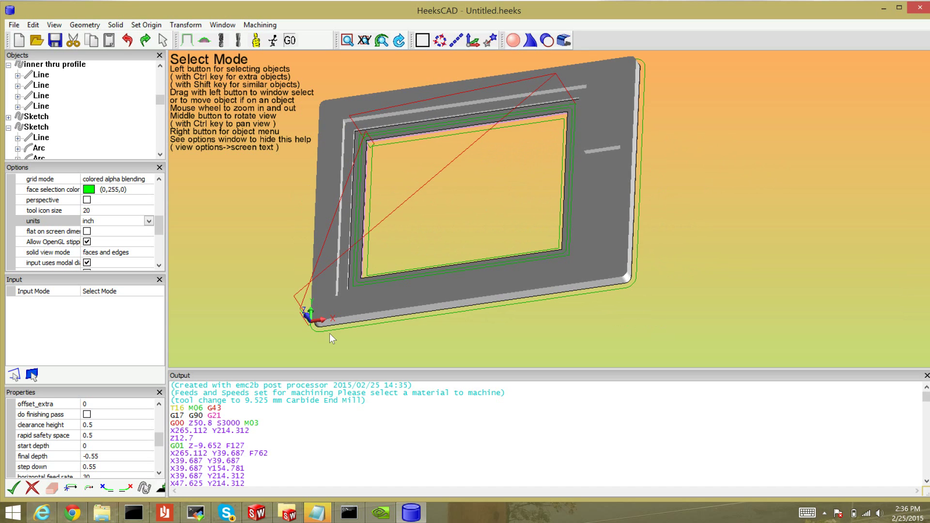
{"action": "left_click", "coordinate": [275, 425]}
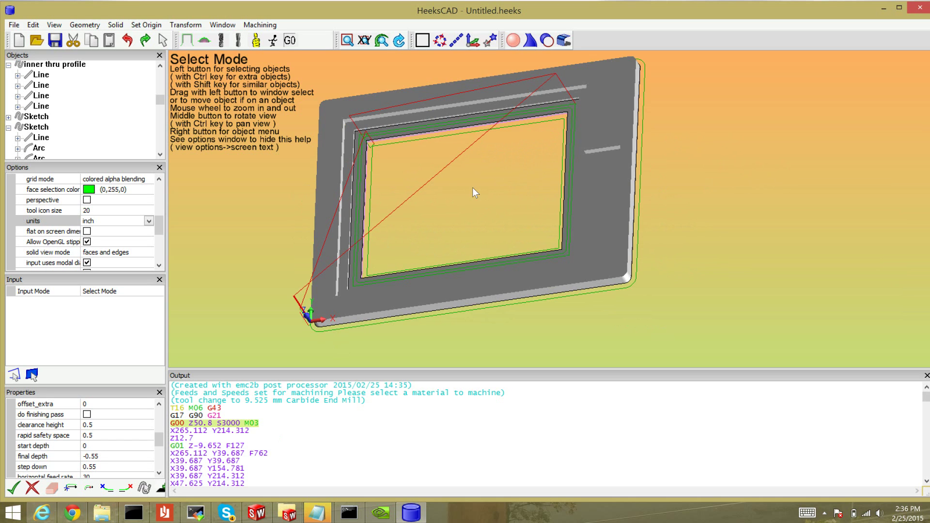
{"action": "middle_click_drag", "start_coordinate": [472, 188], "coordinate": [508, 182]}
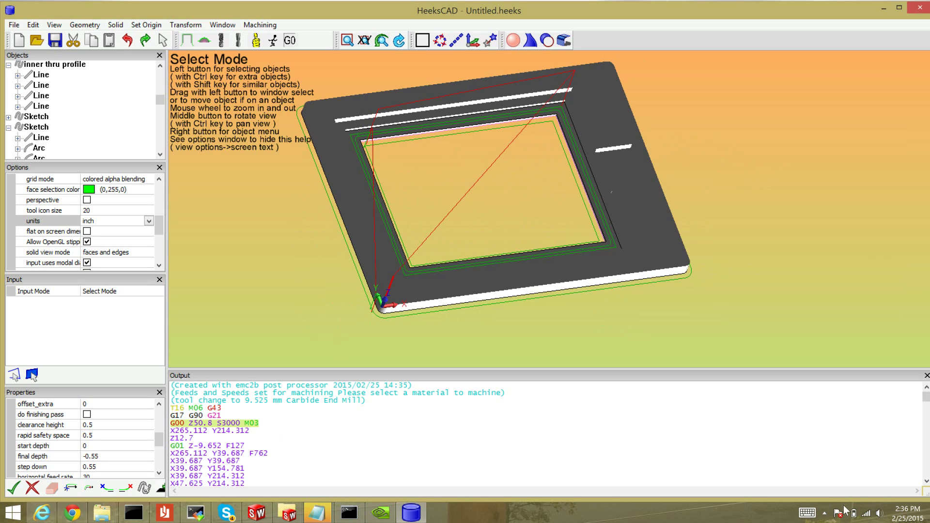
{"action": "left_click", "coordinate": [826, 514]}
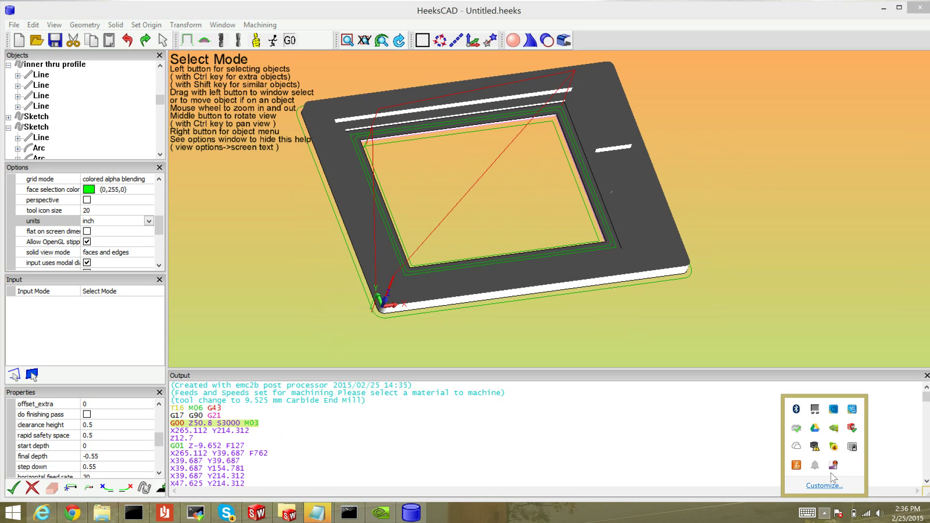